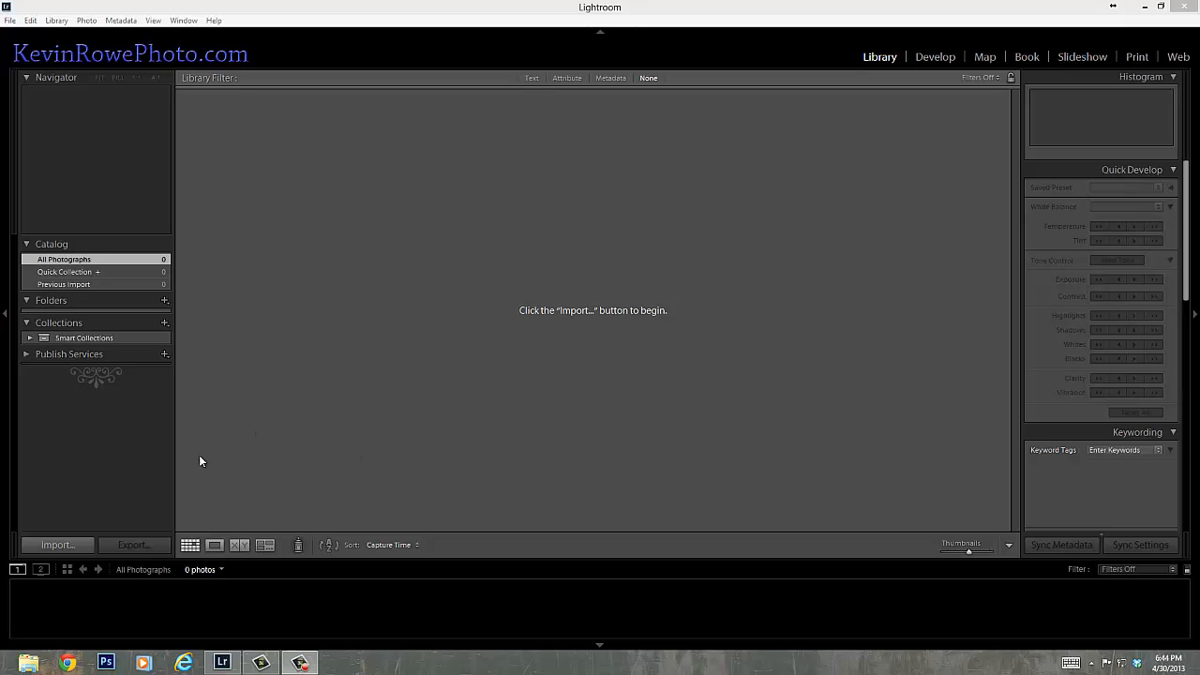
Start a photo import from the Desktop's temp folder and mark only 20130429_191721.jpg for import.
left_click(58, 544)
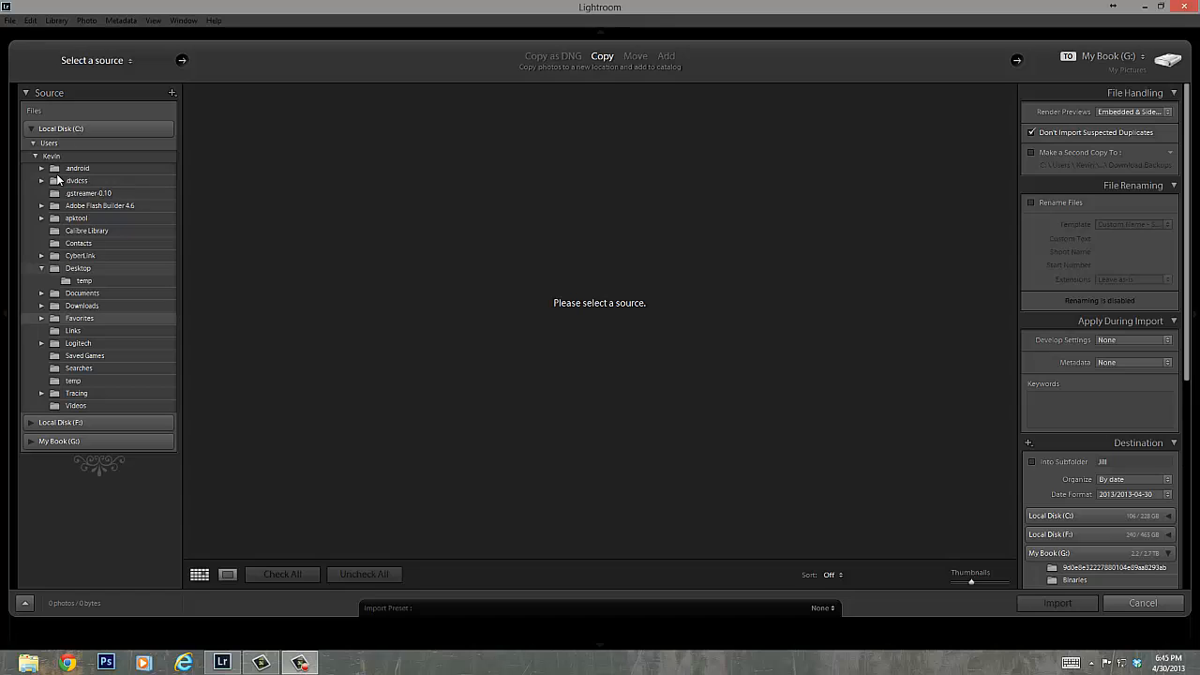
left_click(77, 281)
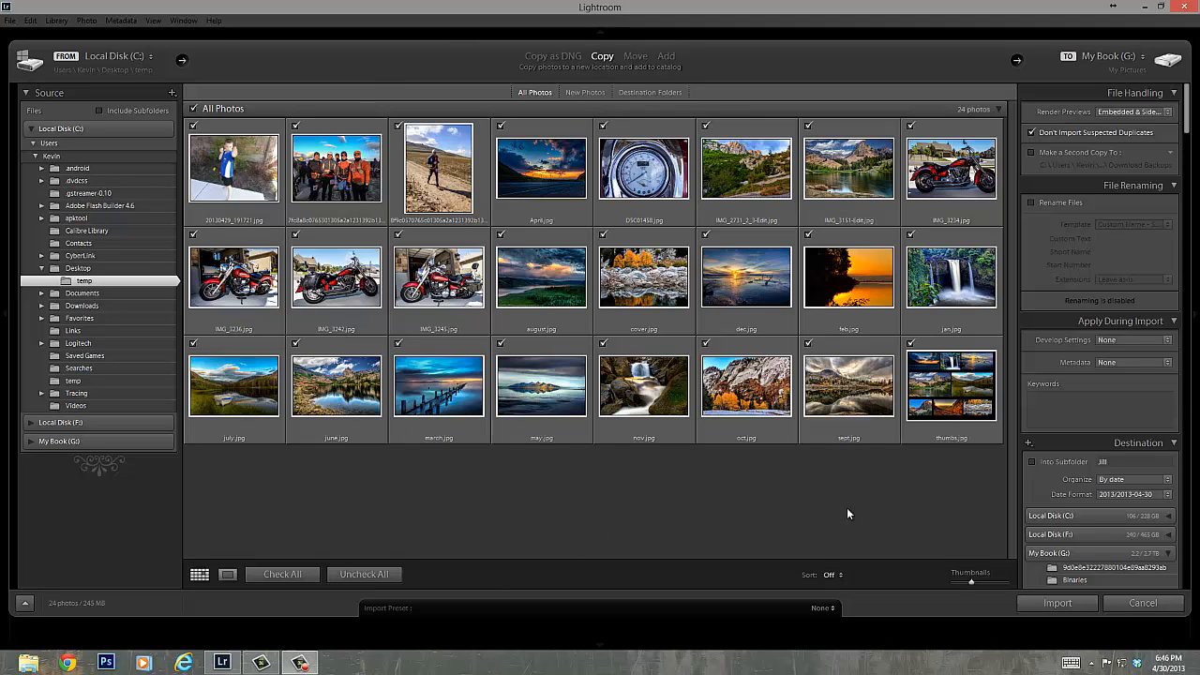
left_click_drag(970, 583, 985, 579)
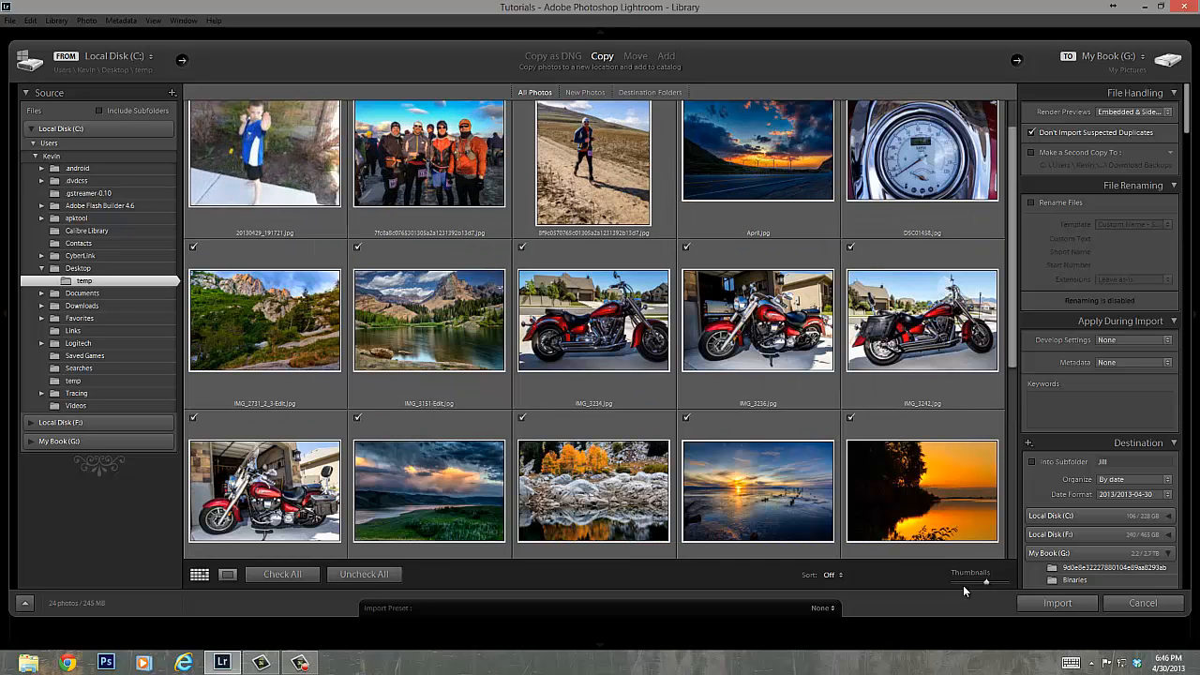
left_click_drag(978, 582, 973, 581)
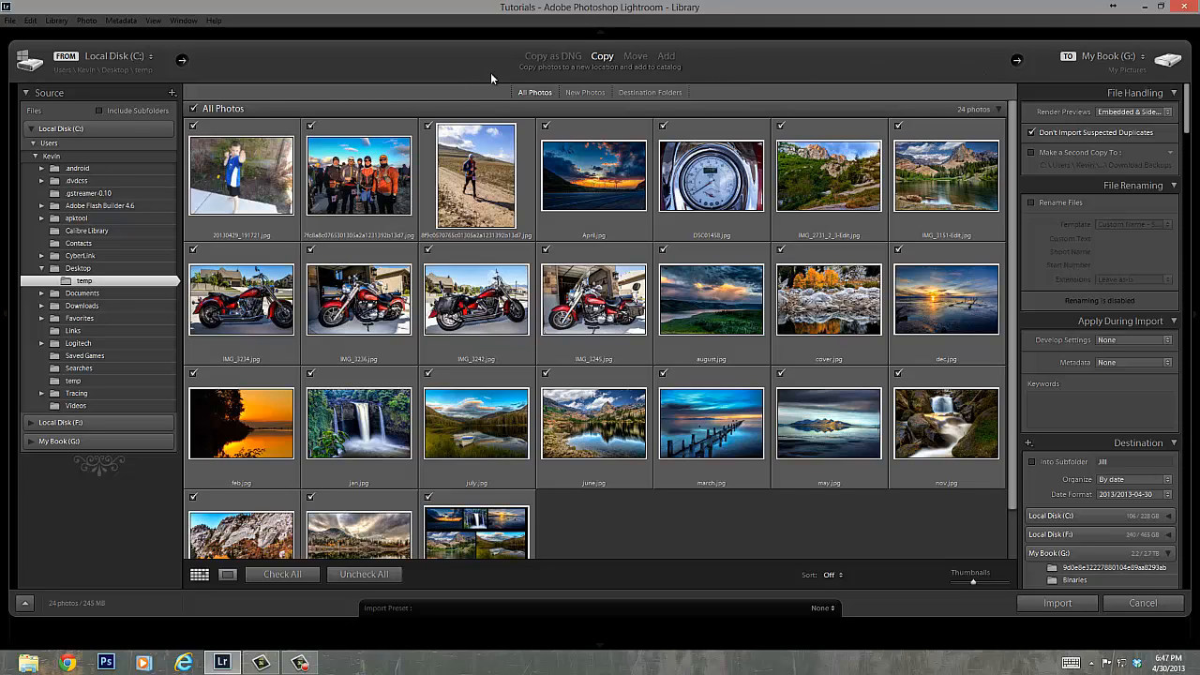
left_click(194, 108)
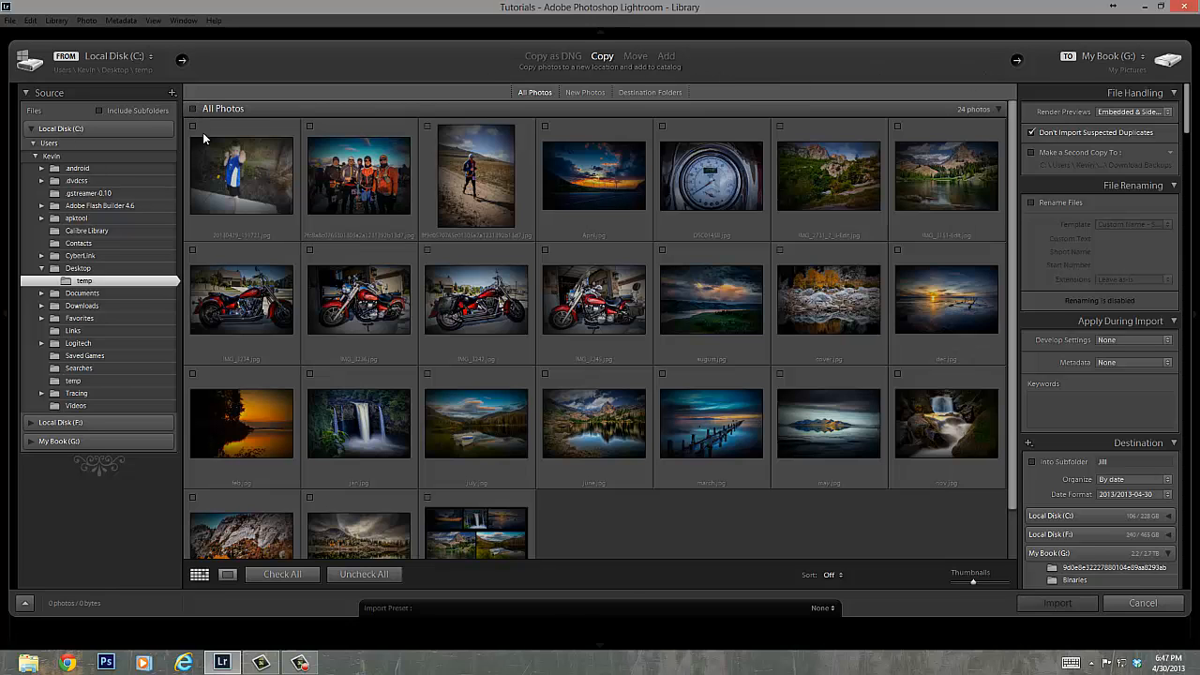
left_click(193, 126)
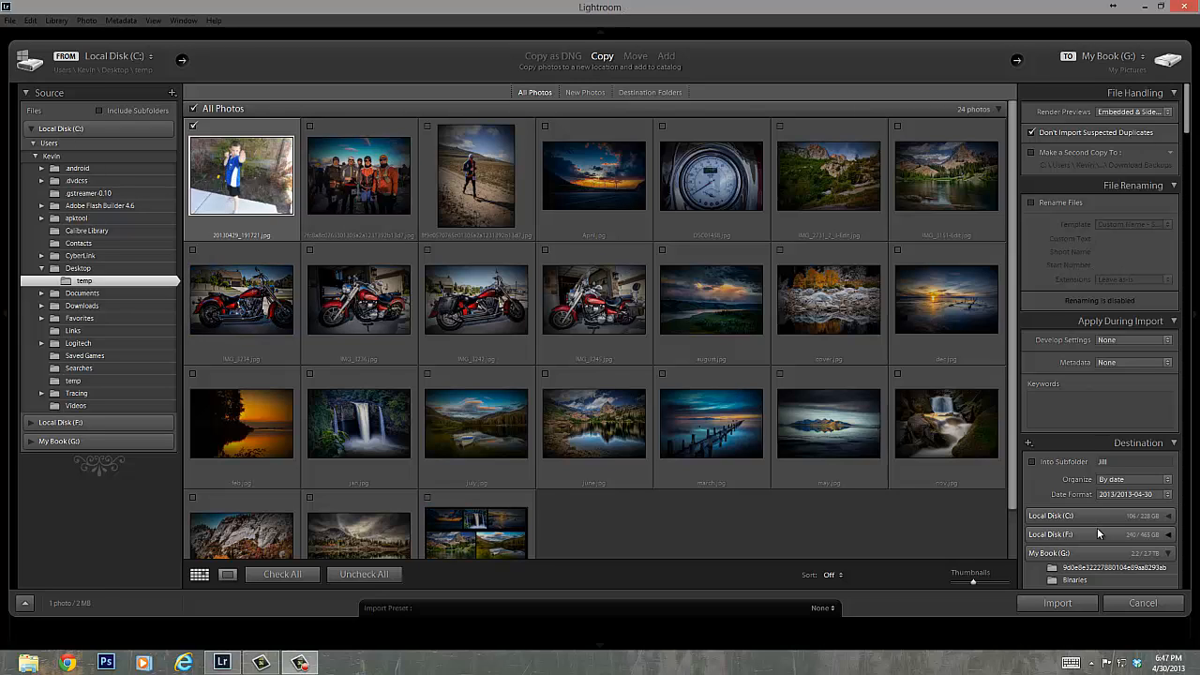
Set the import destination to the Temp folder on Local Disk (C:).
left_click(1095, 420)
left_click(1053, 515)
scroll(1098, 543, "down", 5)
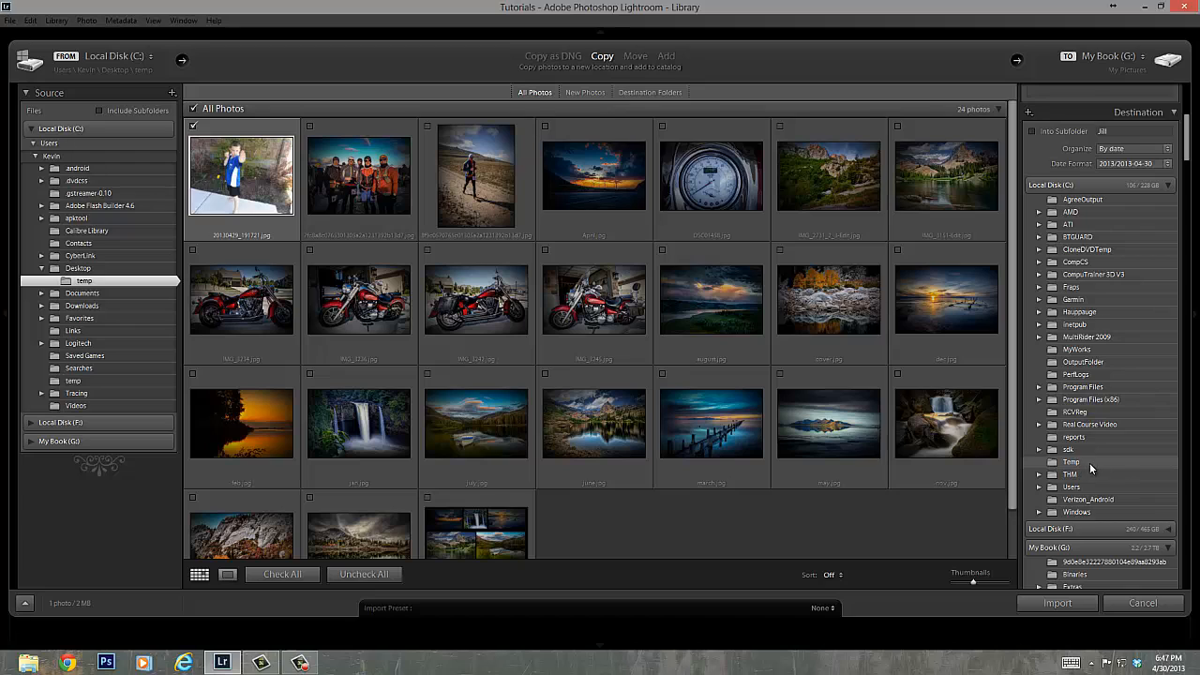
left_click(1070, 462)
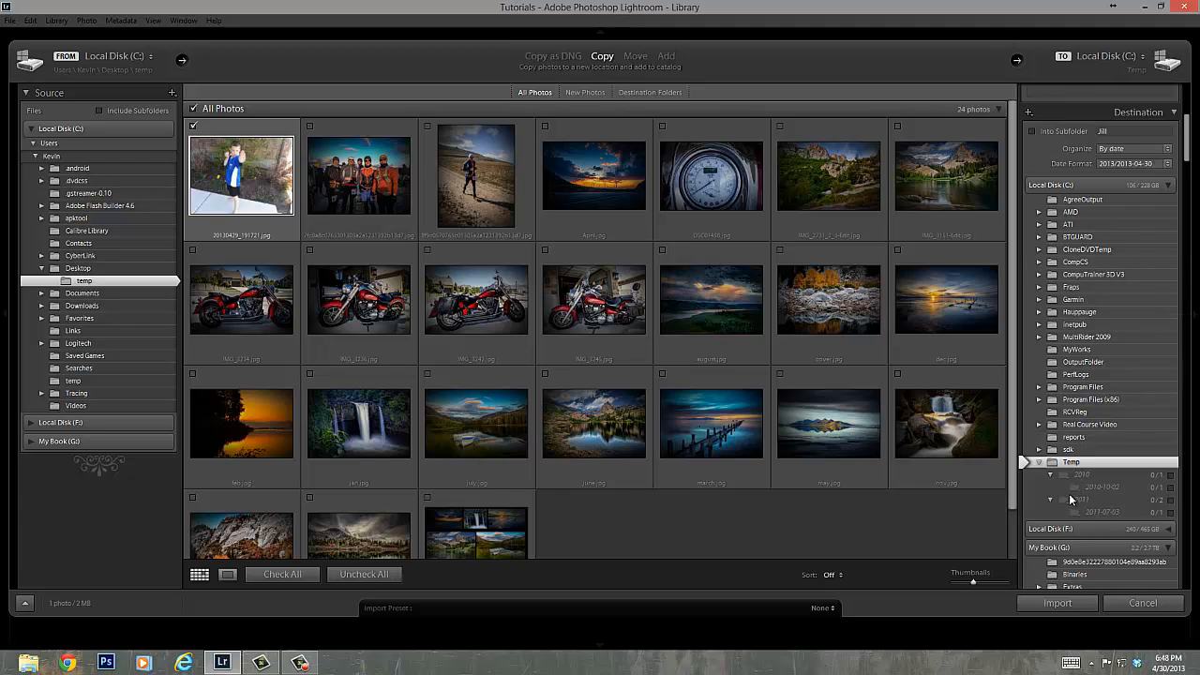
left_click(1037, 463)
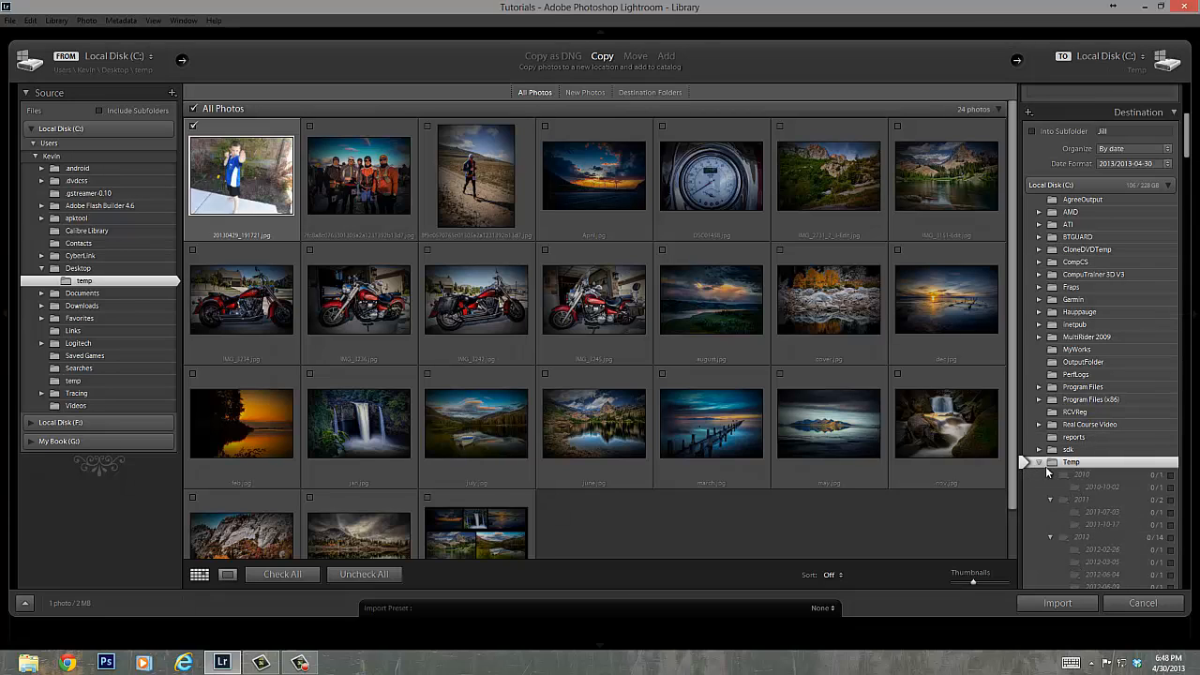
Review the destination's date format and organization options without changing them, and import the marked photo.
scroll(1100, 378, "up", 3)
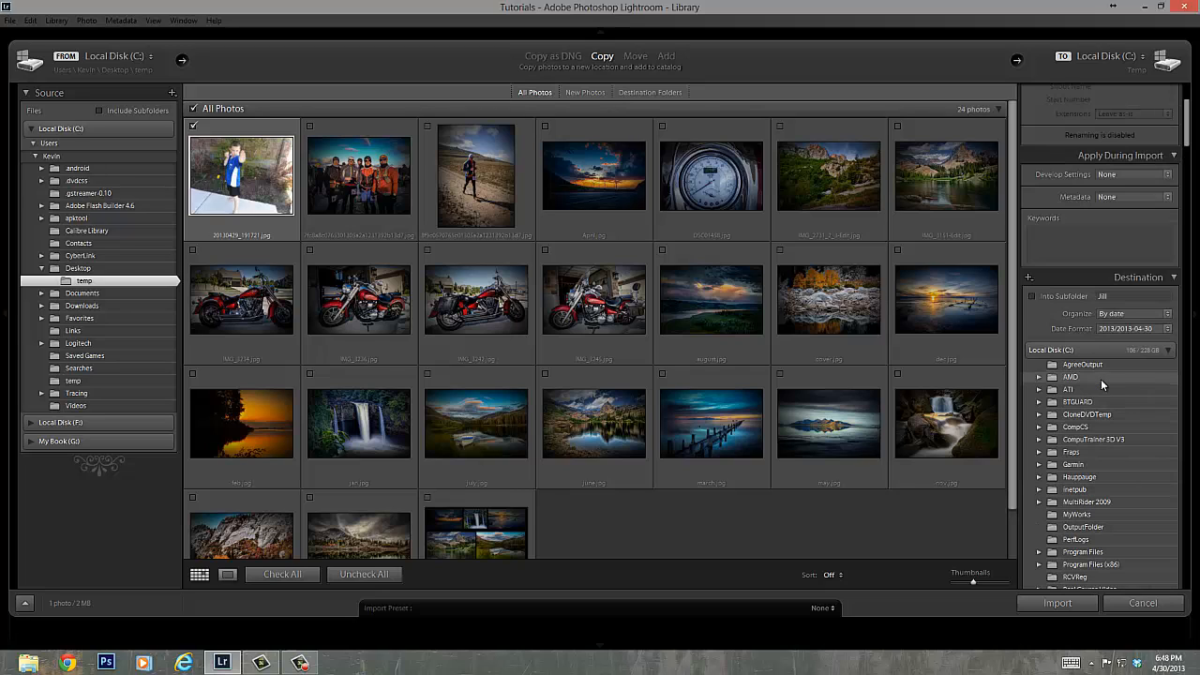
left_click(1167, 329)
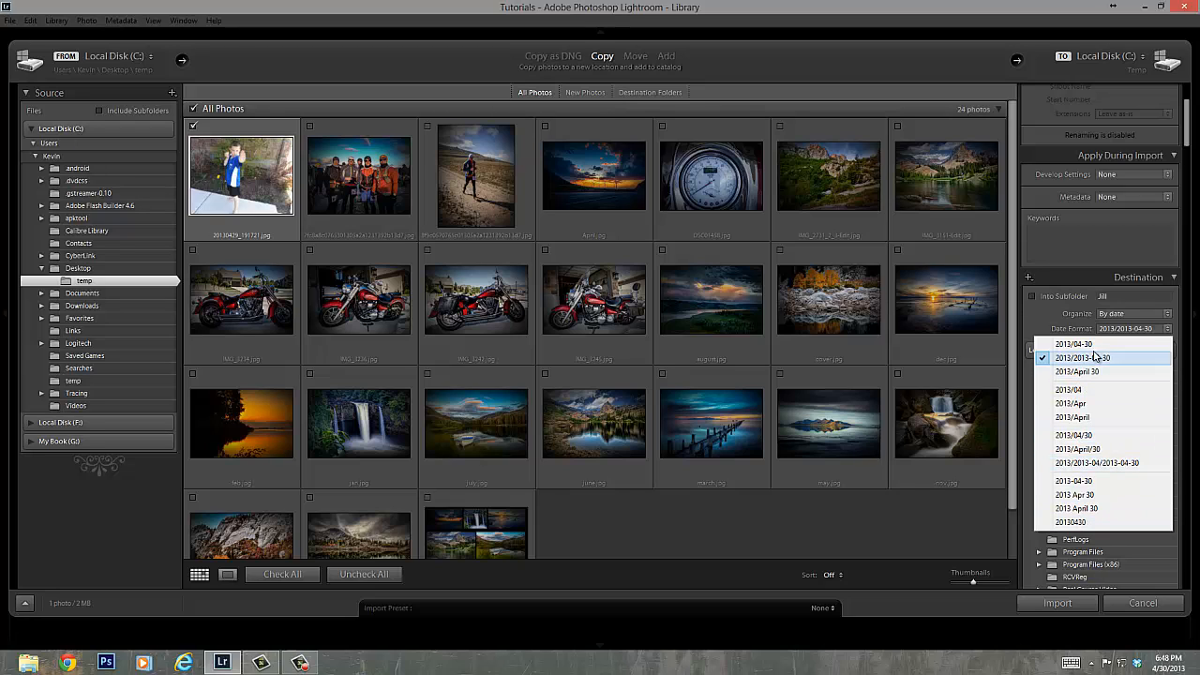
left_click(1123, 316)
left_click(1126, 315)
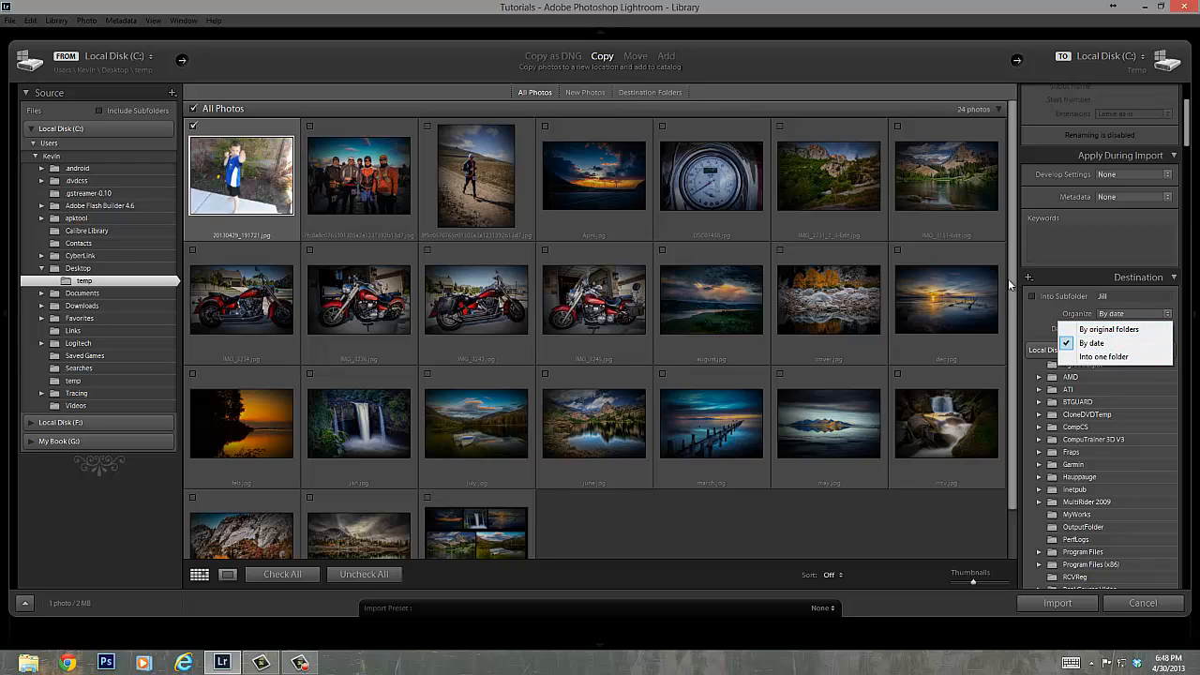
left_click(1040, 329)
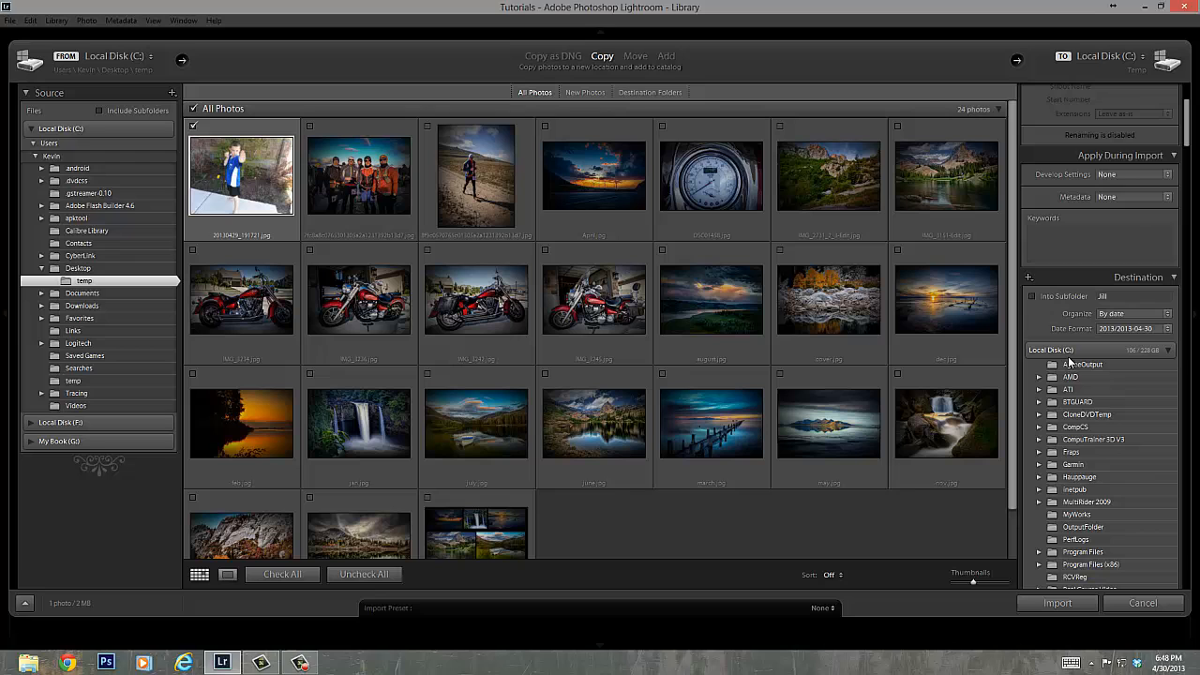
left_click(1058, 603)
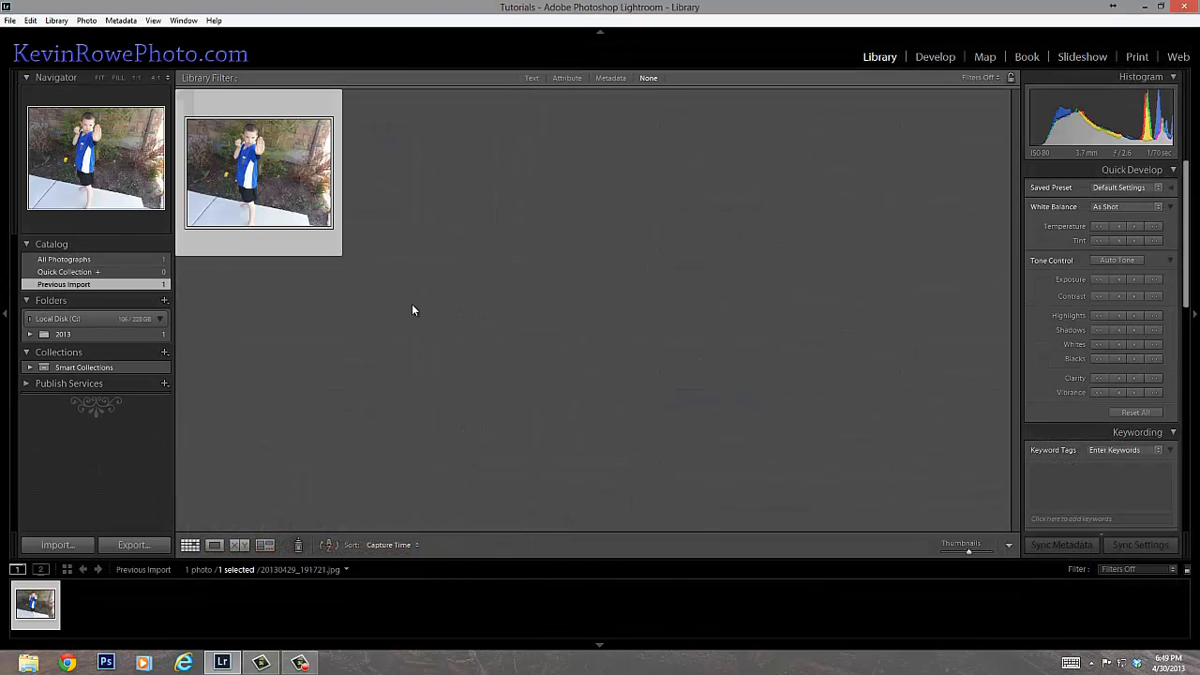
Apply Auto tone to the imported photo in the Develop module and compare it with its before view.
left_click(937, 56)
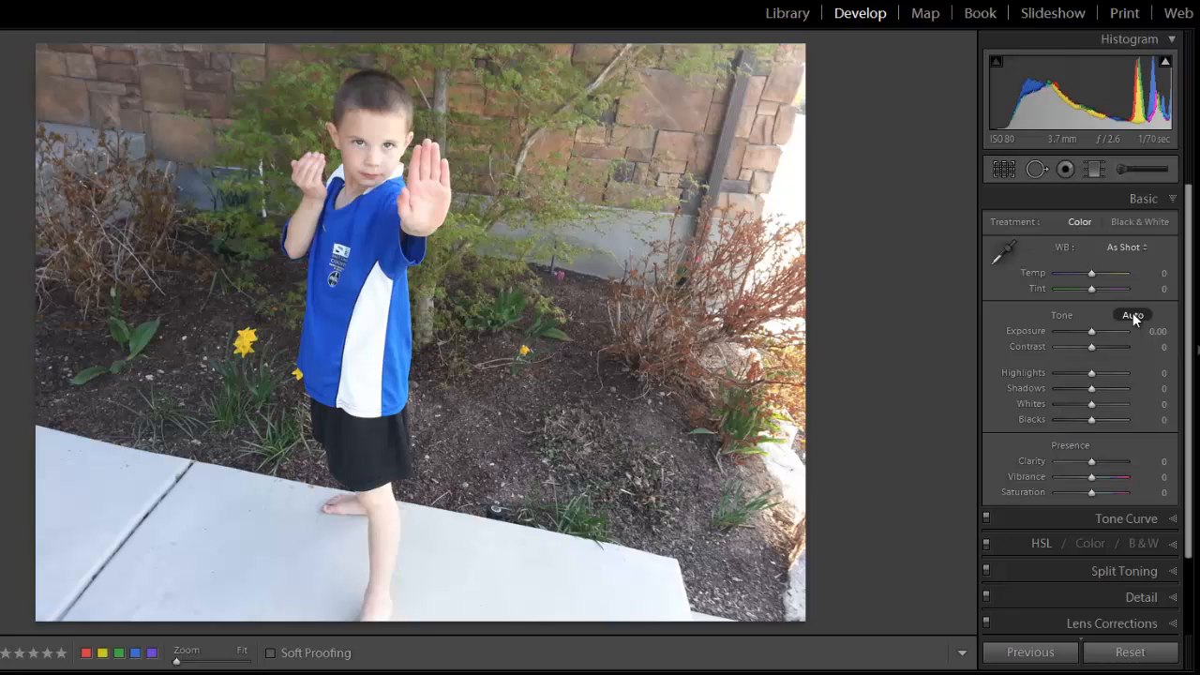
left_click(1132, 315)
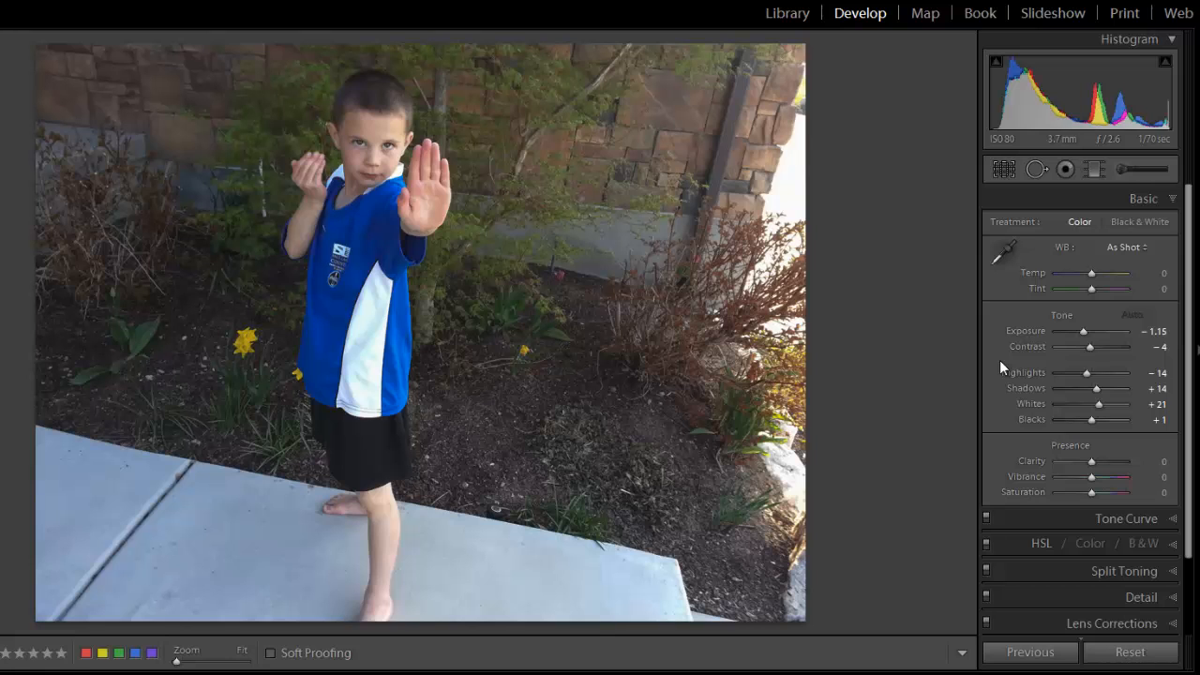
key("backslash")
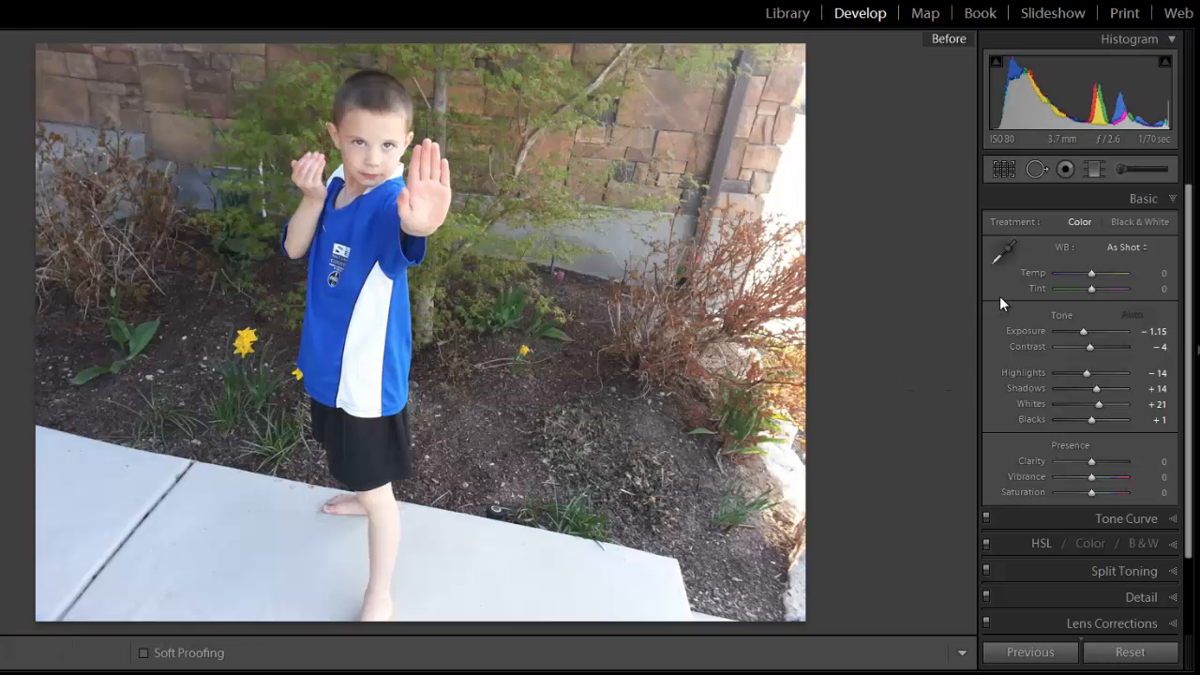
key("backslash")
key("backslash")
key("backslash")
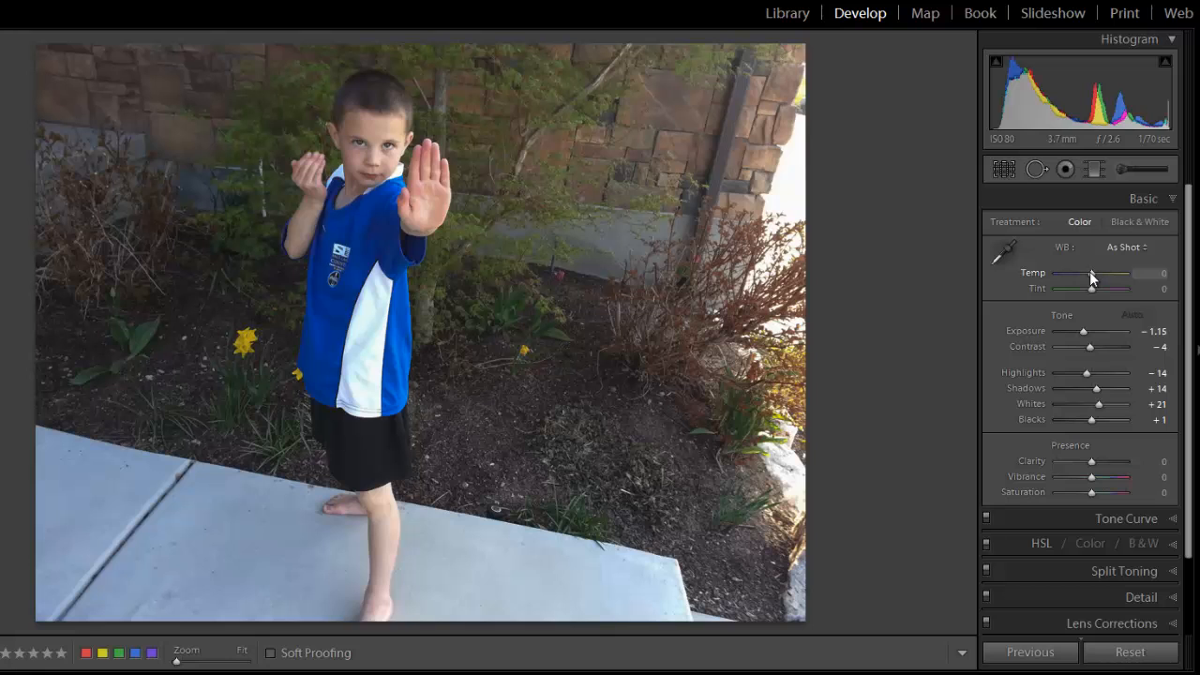
Adjust the white balance: try Temp at +10, sample a neutral spot in the background beside the boy's head, and set Temp to +7.
left_click_drag(1089, 271, 1151, 272)
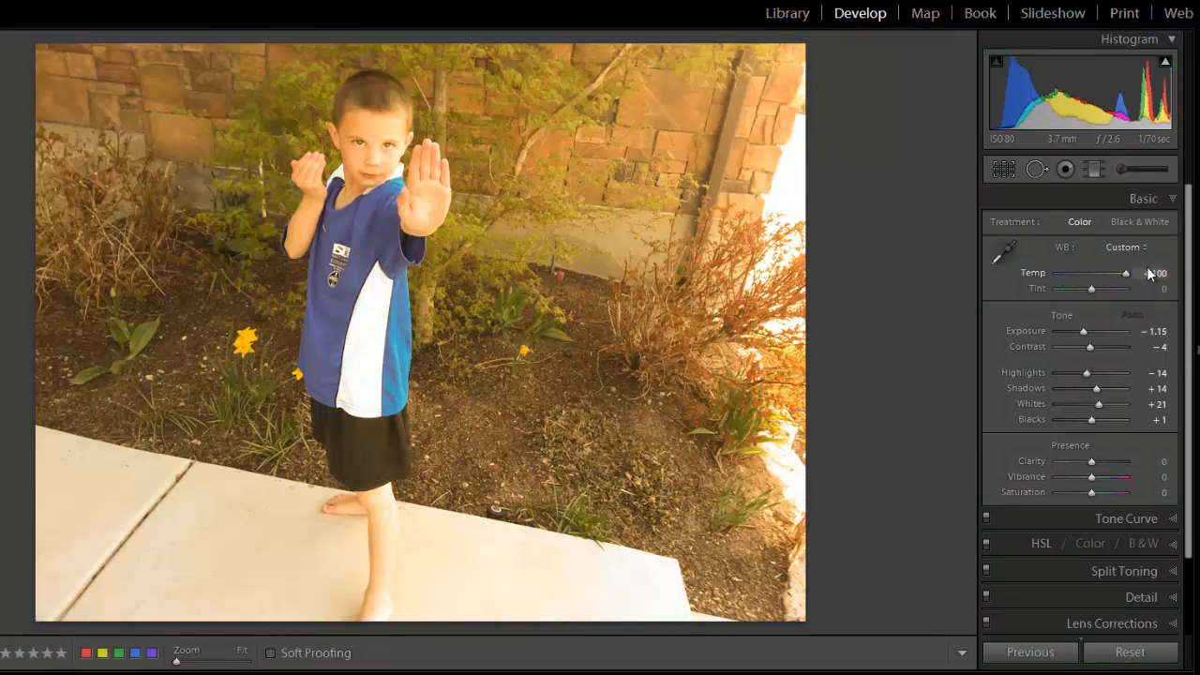
left_click_drag(1126, 273, 1093, 275)
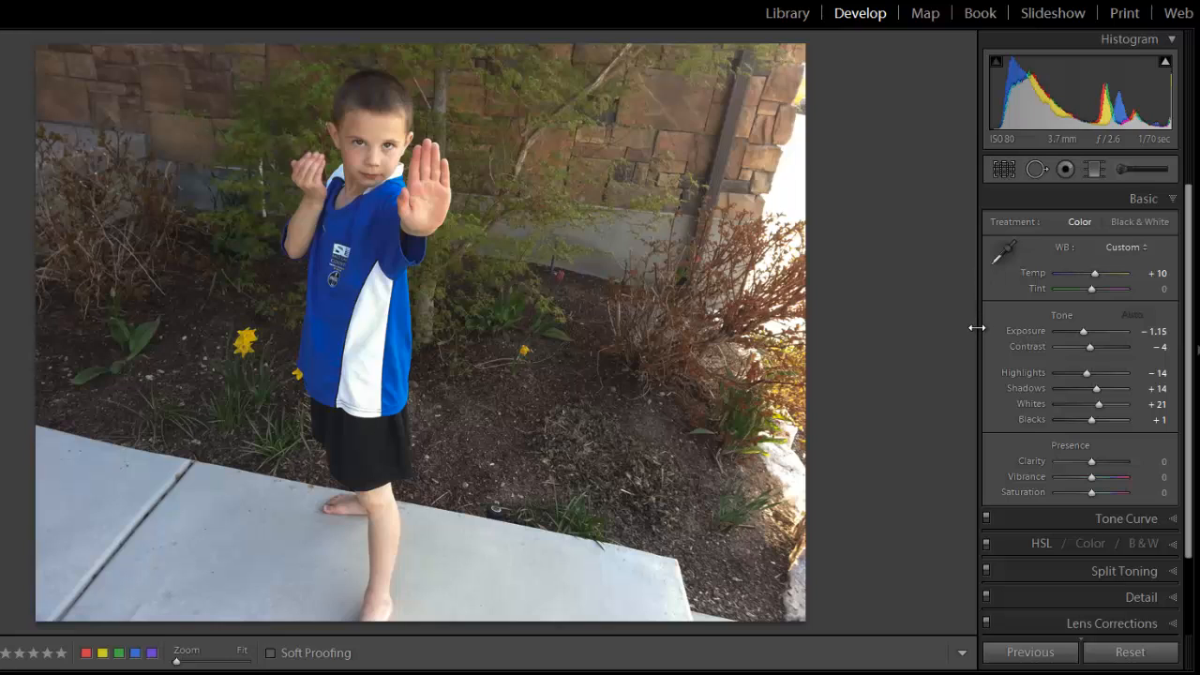
left_click(1005, 251)
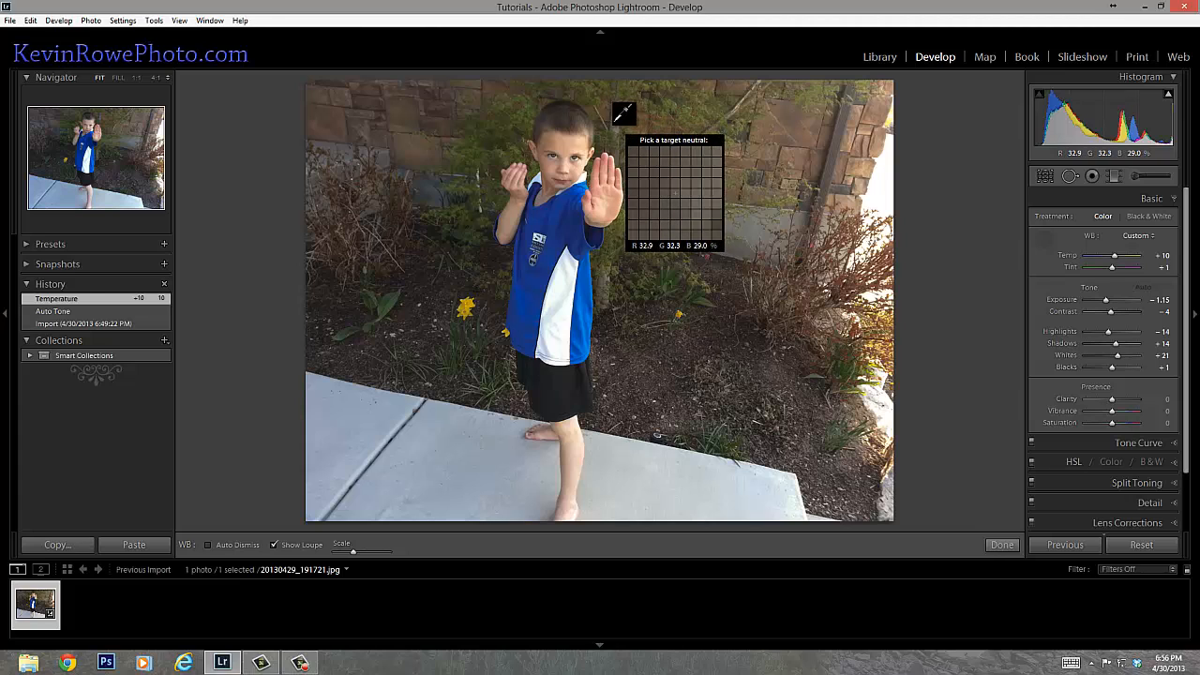
left_click(616, 120)
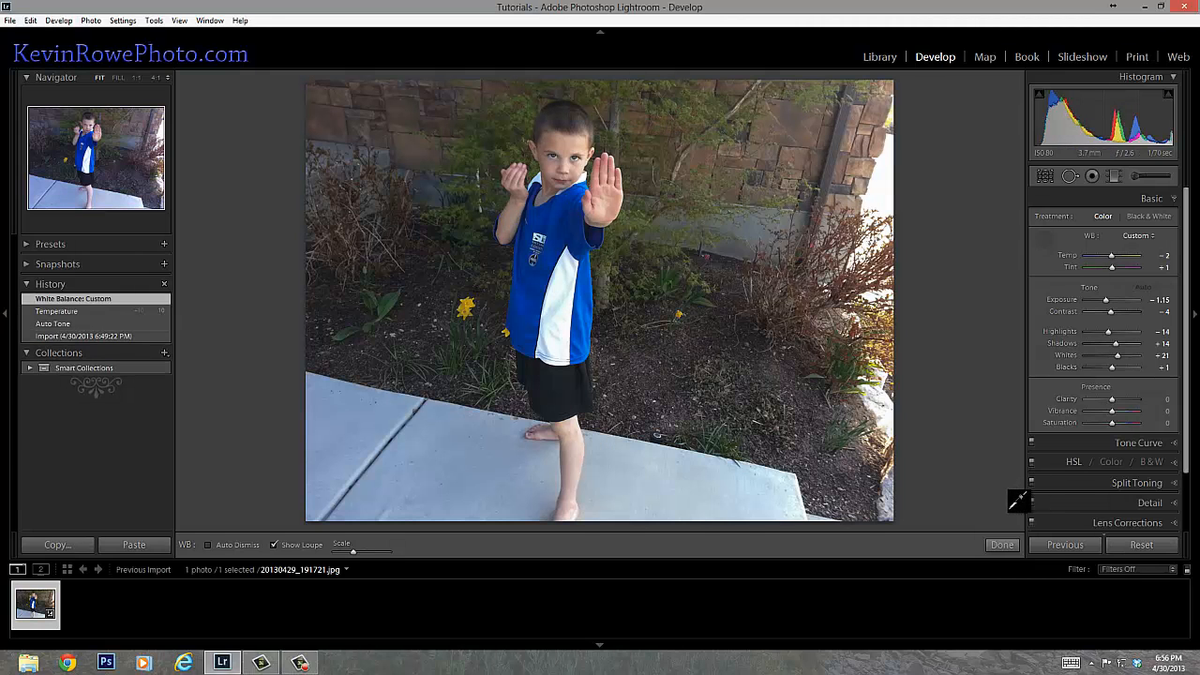
left_click(1054, 239)
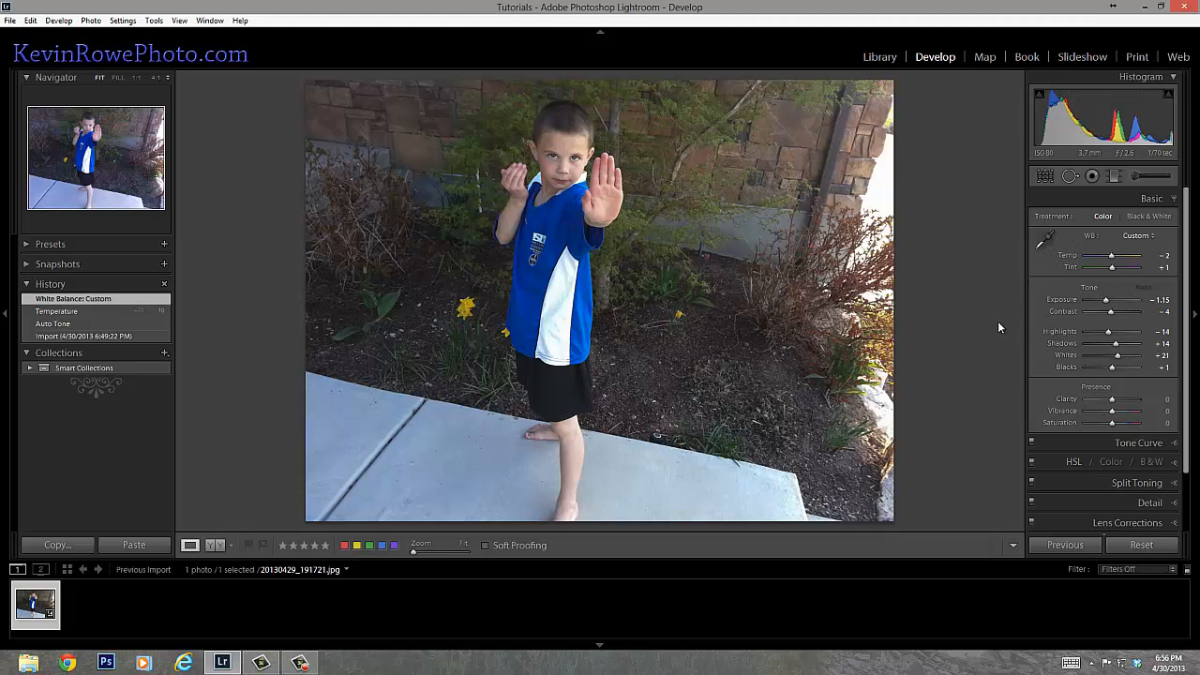
left_click_drag(1111, 255, 1115, 259)
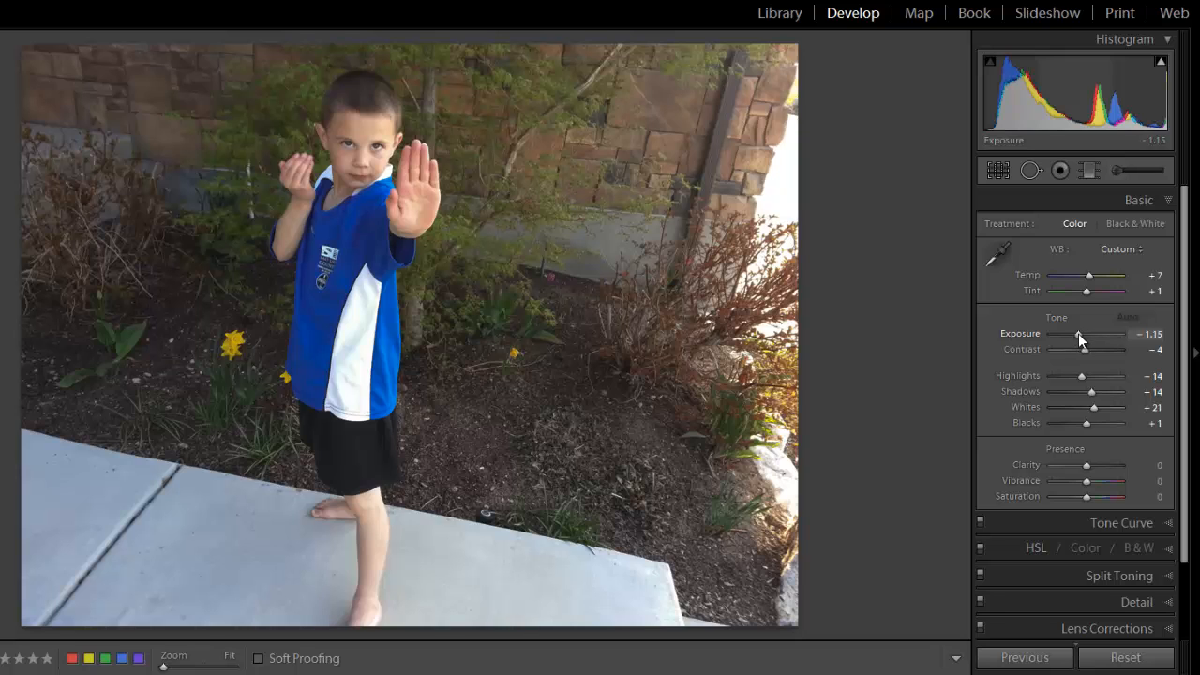
Set the photo's Exposure to −0.71, Contrast to +10 and Highlights to −81.
left_click_drag(1078, 333, 1079, 333)
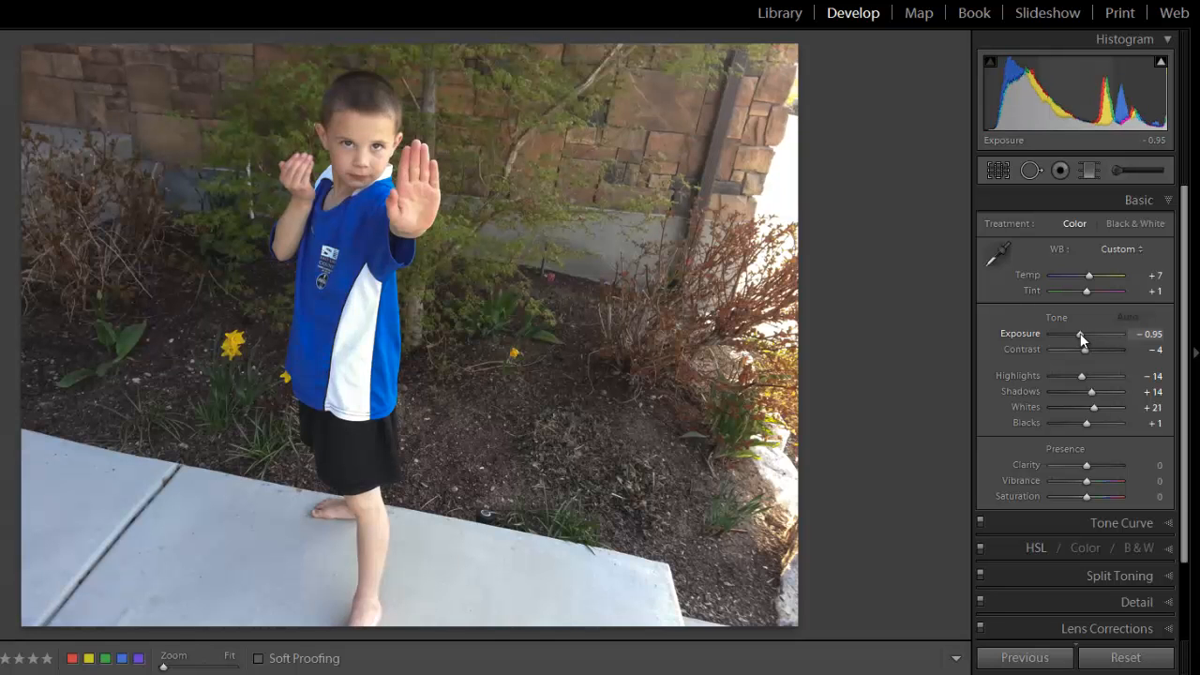
left_click_drag(1080, 333, 1083, 332)
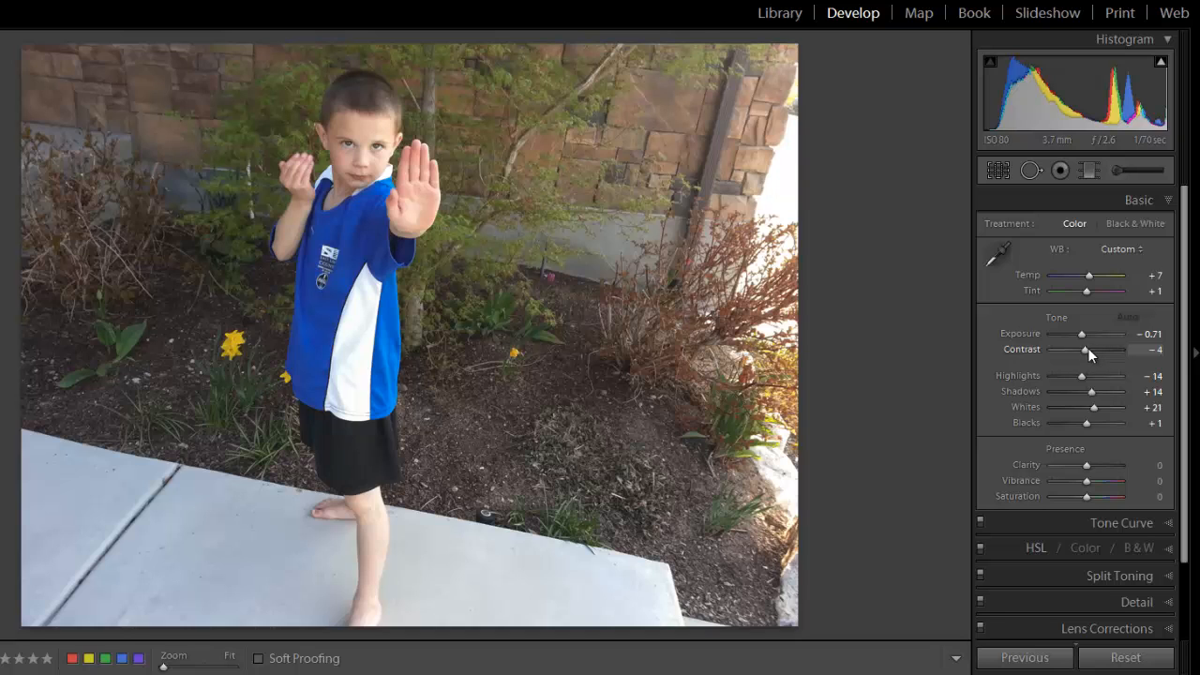
mouse_move(1087, 351)
left_mouse_down()
mouse_move(1132, 354)
mouse_move(1039, 355)
mouse_move(1171, 362)
mouse_move(1106, 351)
mouse_move(1168, 353)
mouse_move(957, 367)
mouse_move(1121, 356)
mouse_move(1089, 354)
left_mouse_up()
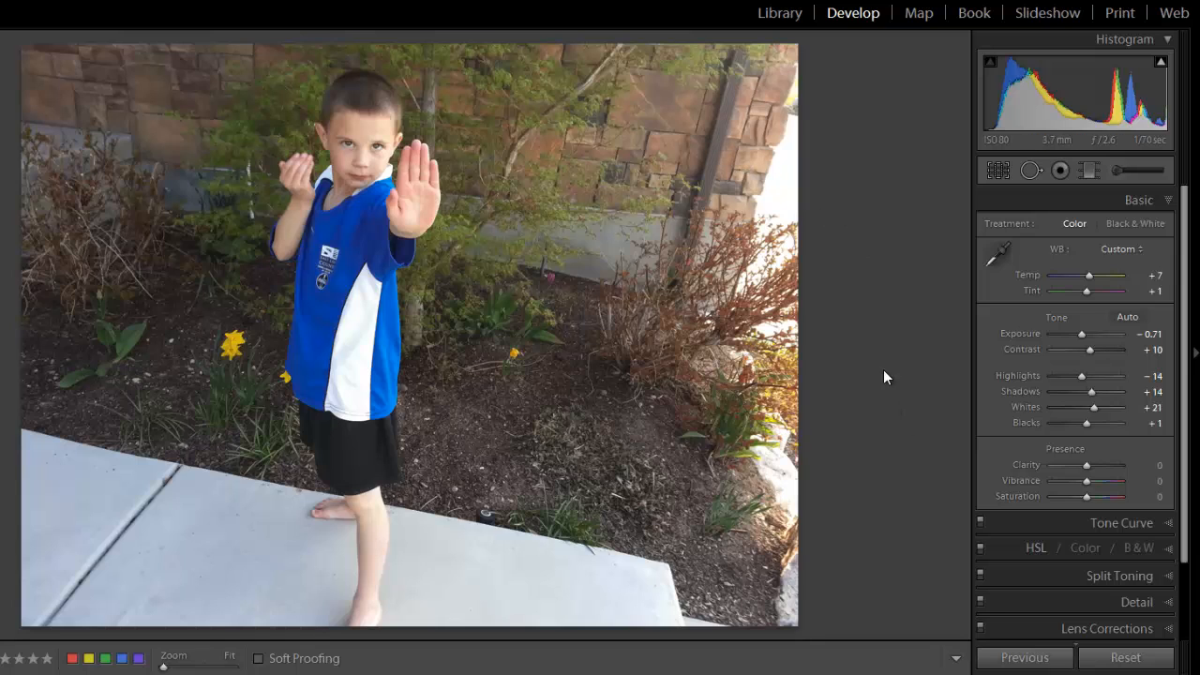
left_click_drag(1080, 375, 1039, 384)
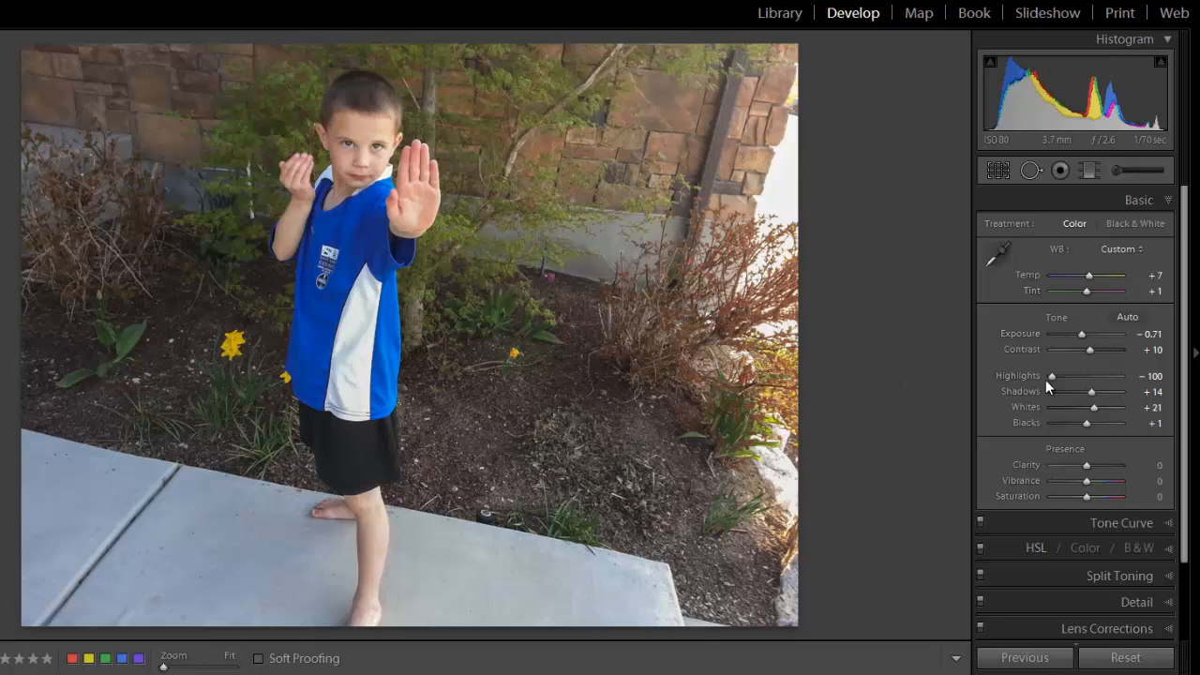
left_click_drag(1048, 378, 1052, 420)
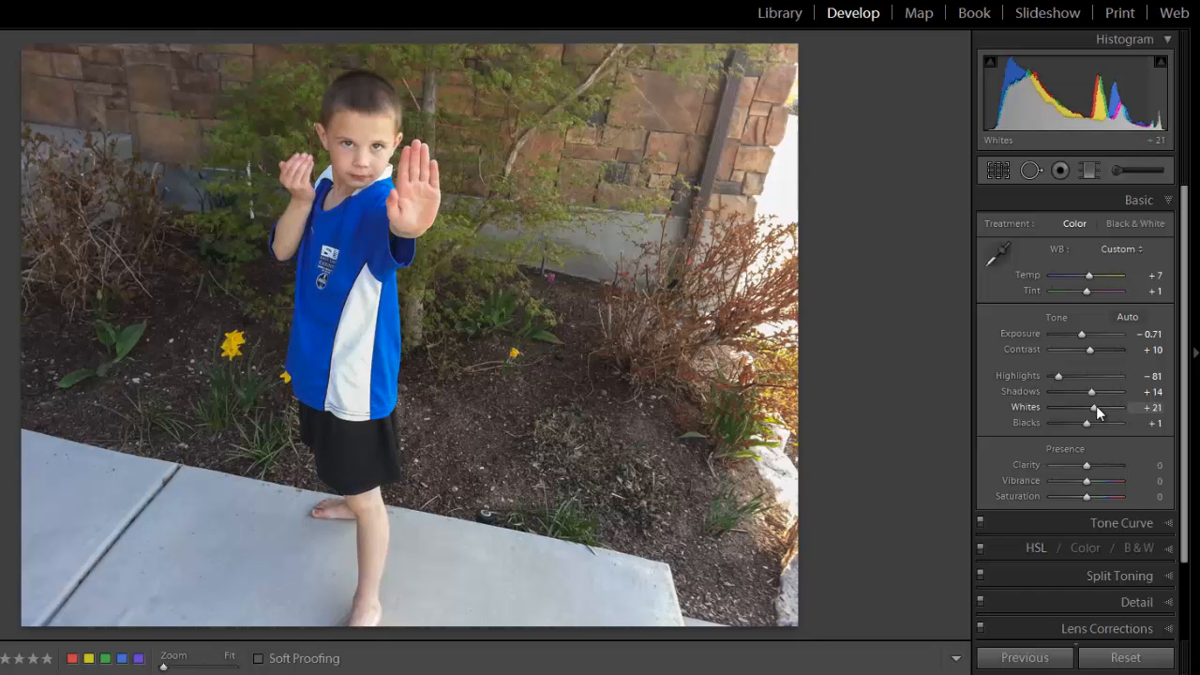
Set Whites to +33, using the clipping preview to judge the blown-out areas.
mouse_move(1098, 413)
left_mouse_down()
mouse_move(1139, 417)
mouse_move(1045, 400)
mouse_move(1158, 411)
mouse_move(1098, 404)
left_mouse_up()
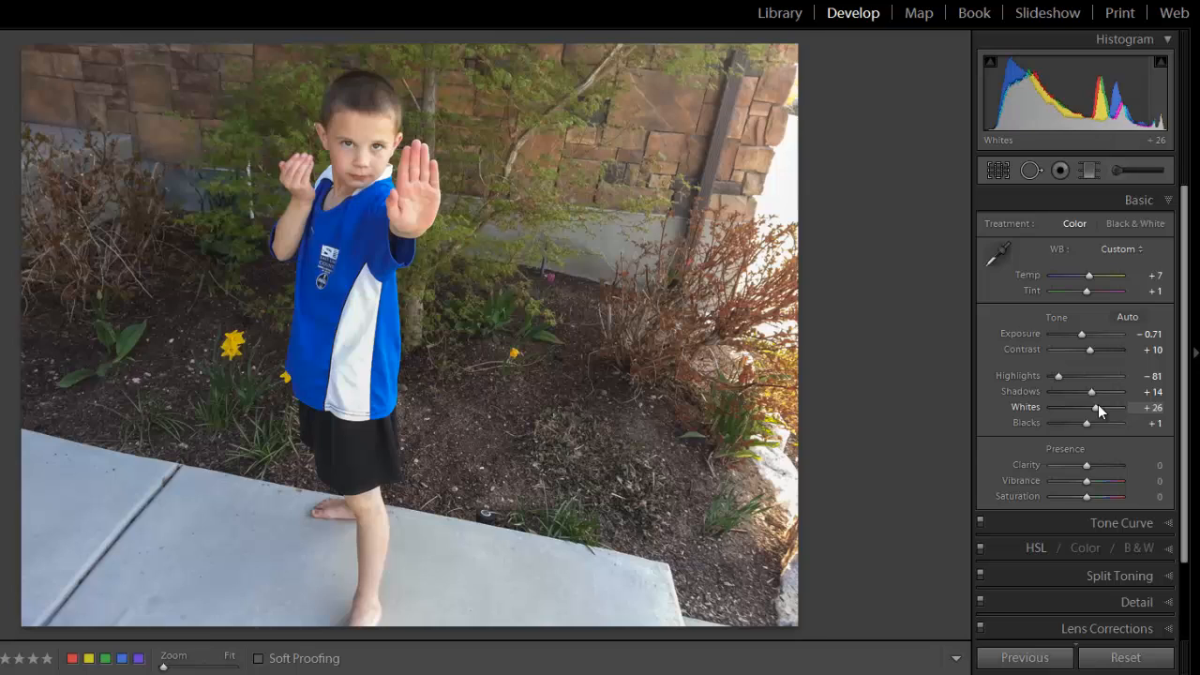
left_click(1097, 404, "alt")
left_click_drag(1098, 404, 1098, 406)
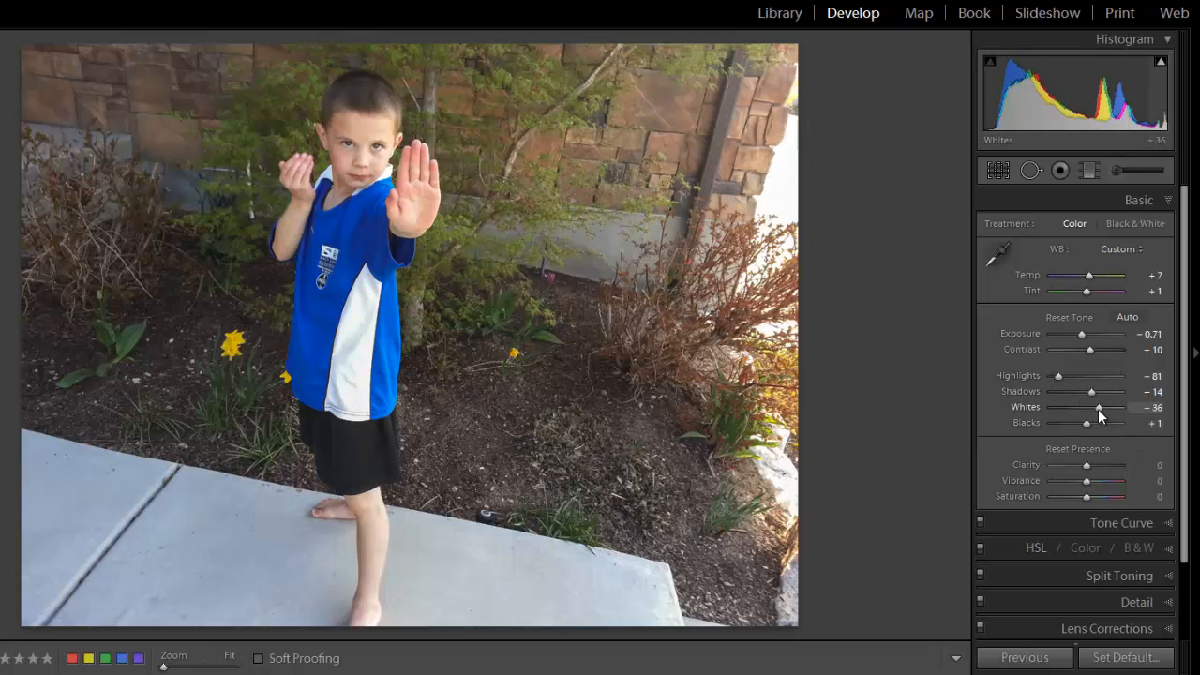
left_click_drag(1098, 409, 1122, 409)
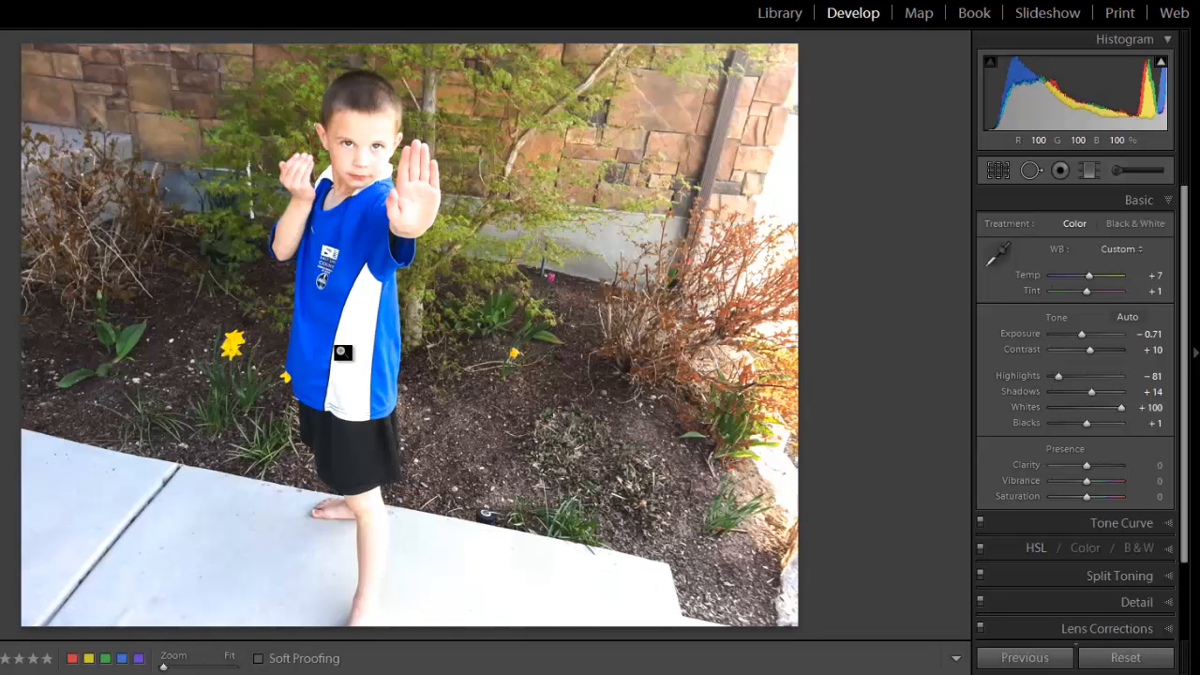
key("alt")
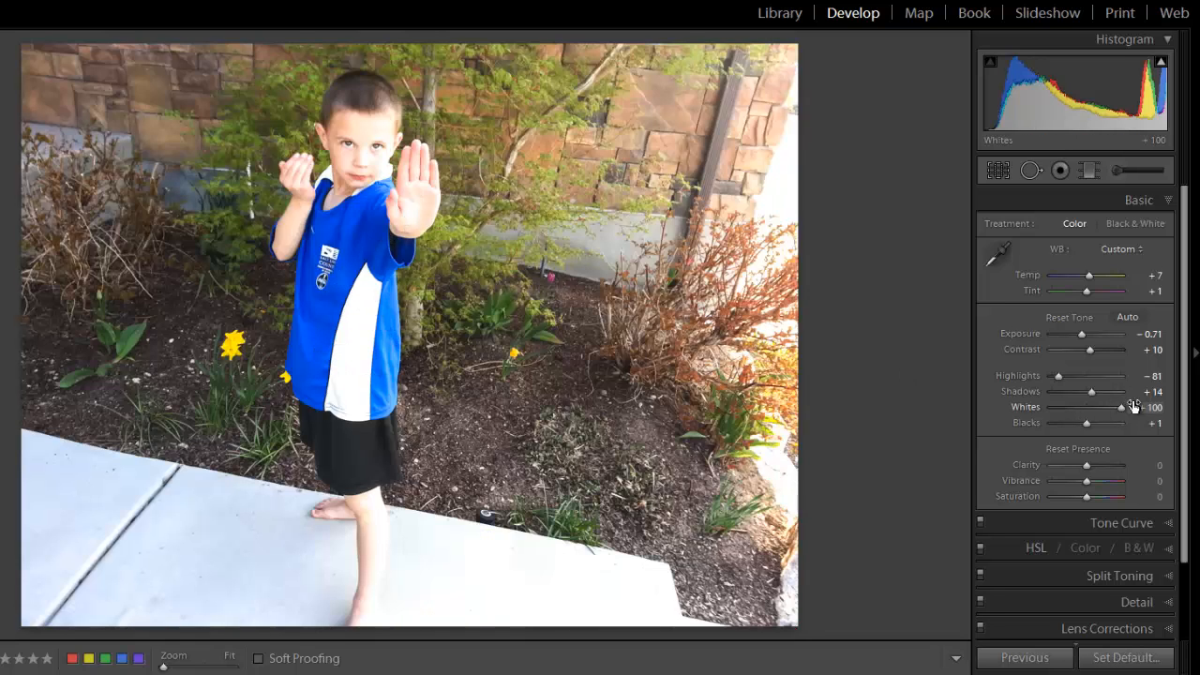
left_click_drag(1122, 409, 1099, 410)
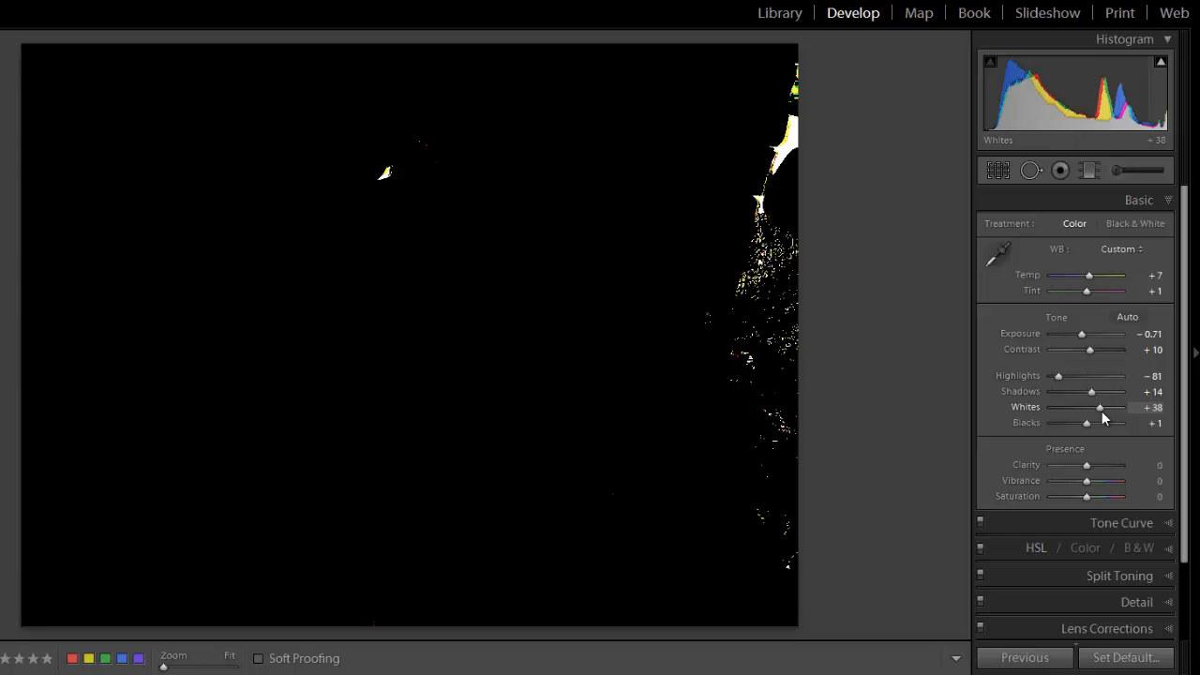
left_click_drag(1102, 413, 1100, 411)
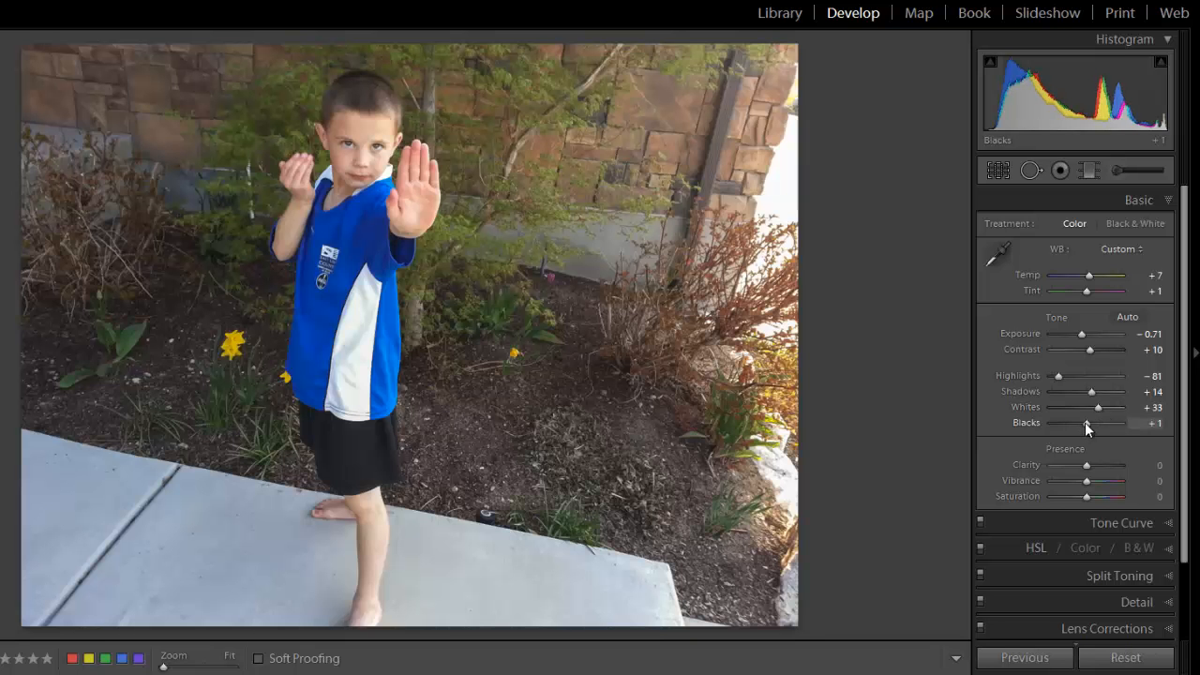
Set Blacks to −71, checking the clipping preview, then try Clarity at +100 and −100 and set it to +33.
mouse_move(1082, 424)
left_mouse_down()
mouse_move(1039, 420)
mouse_move(1081, 420)
mouse_move(1061, 423)
left_mouse_up()
key("alt")
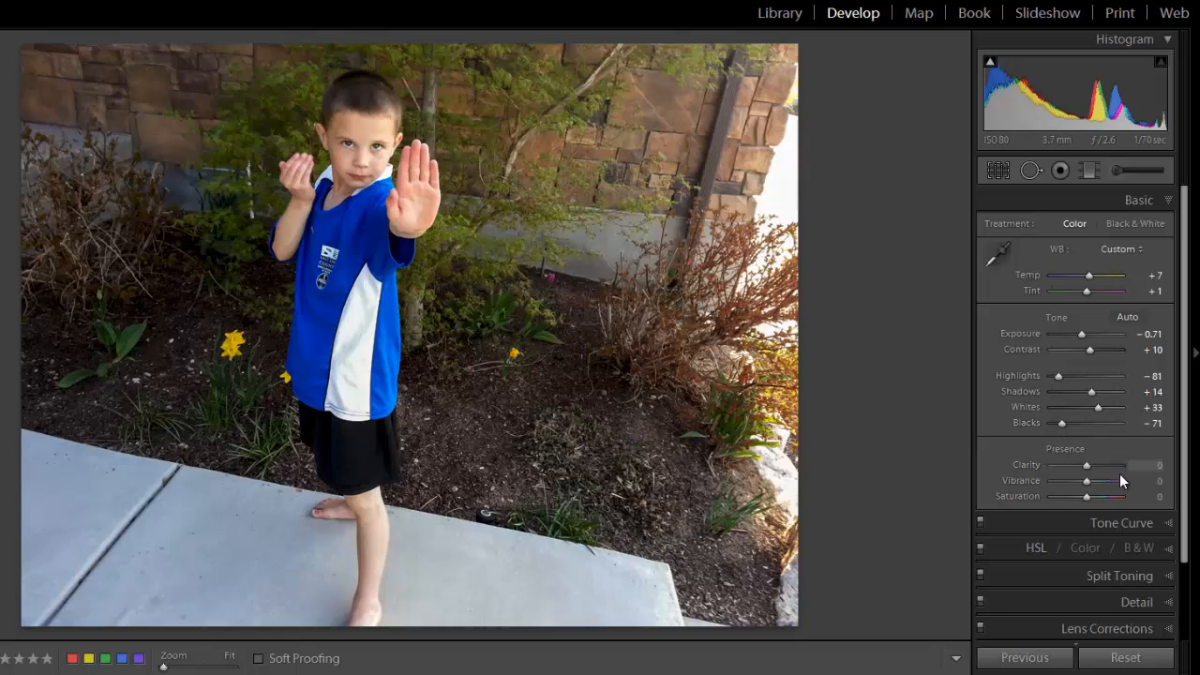
scroll(1089, 464, "down", 2)
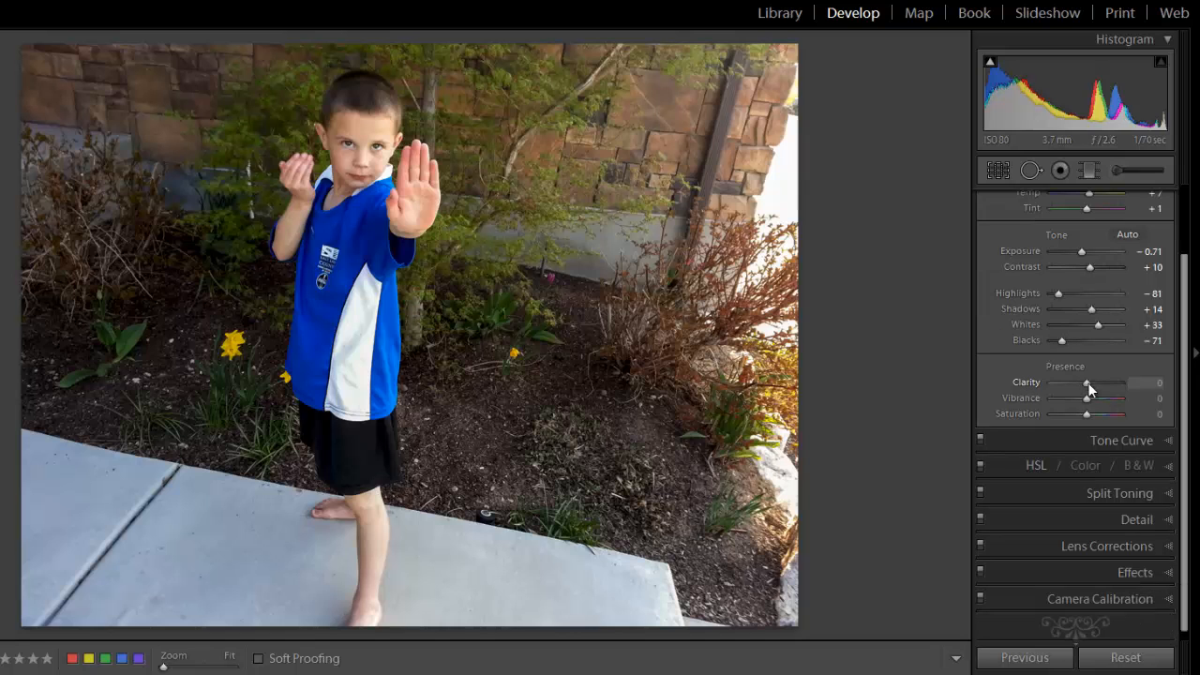
left_click_drag(1088, 388, 1155, 397)
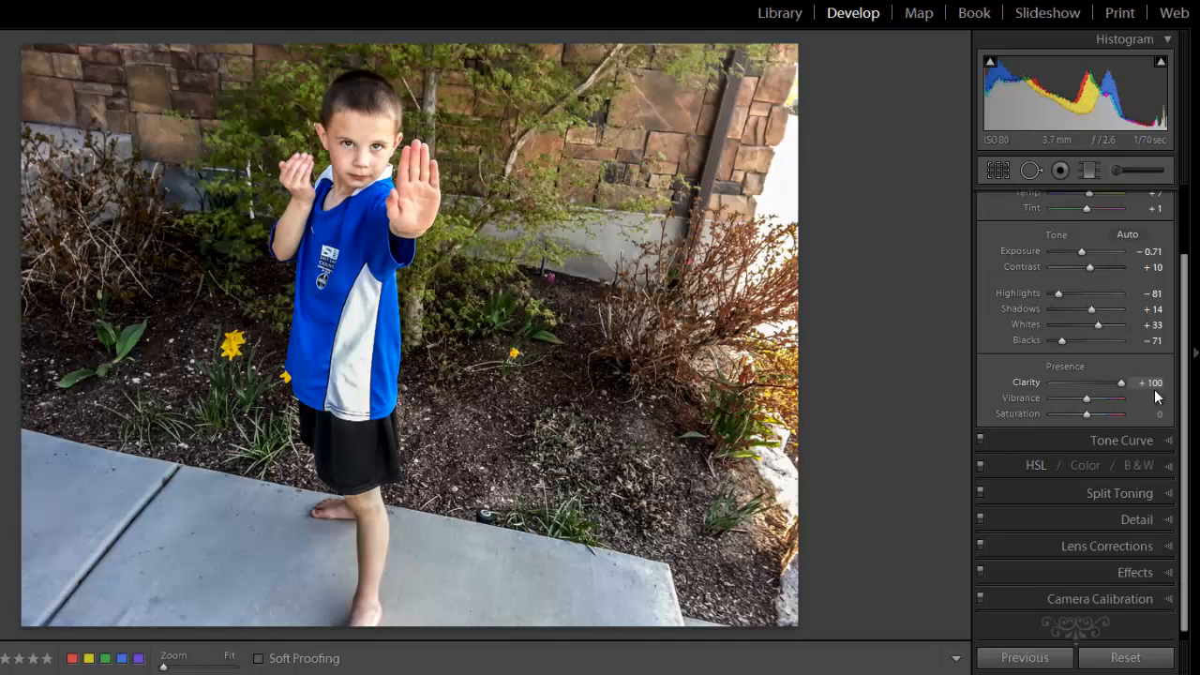
left_click_drag(1073, 394, 1022, 393)
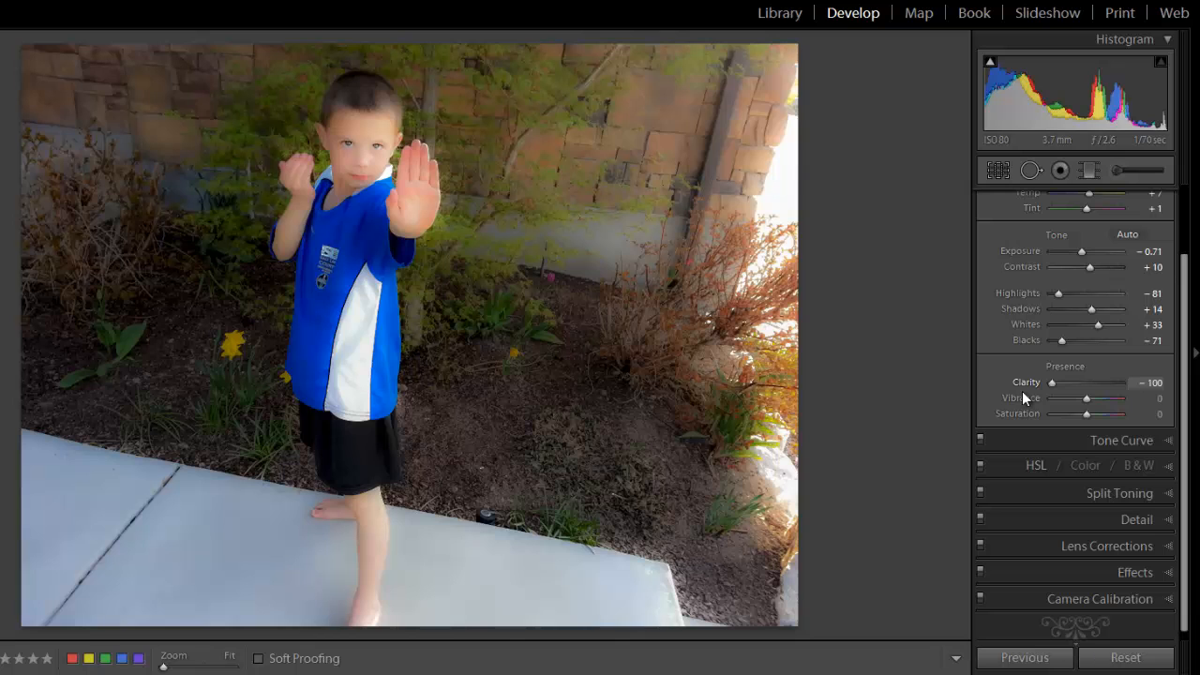
left_click_drag(1028, 382, 1097, 385)
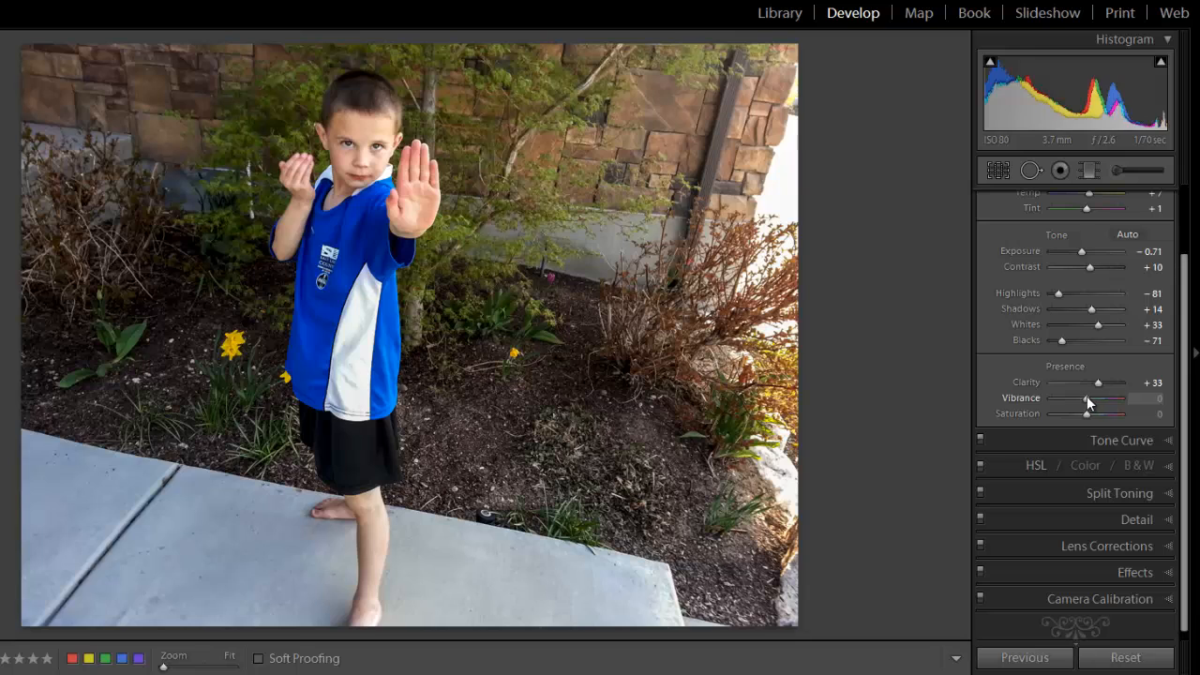
Try Vibrance at +100 and −100 to judge the extremes, and set it to +5.
left_click_drag(1086, 398, 1130, 398)
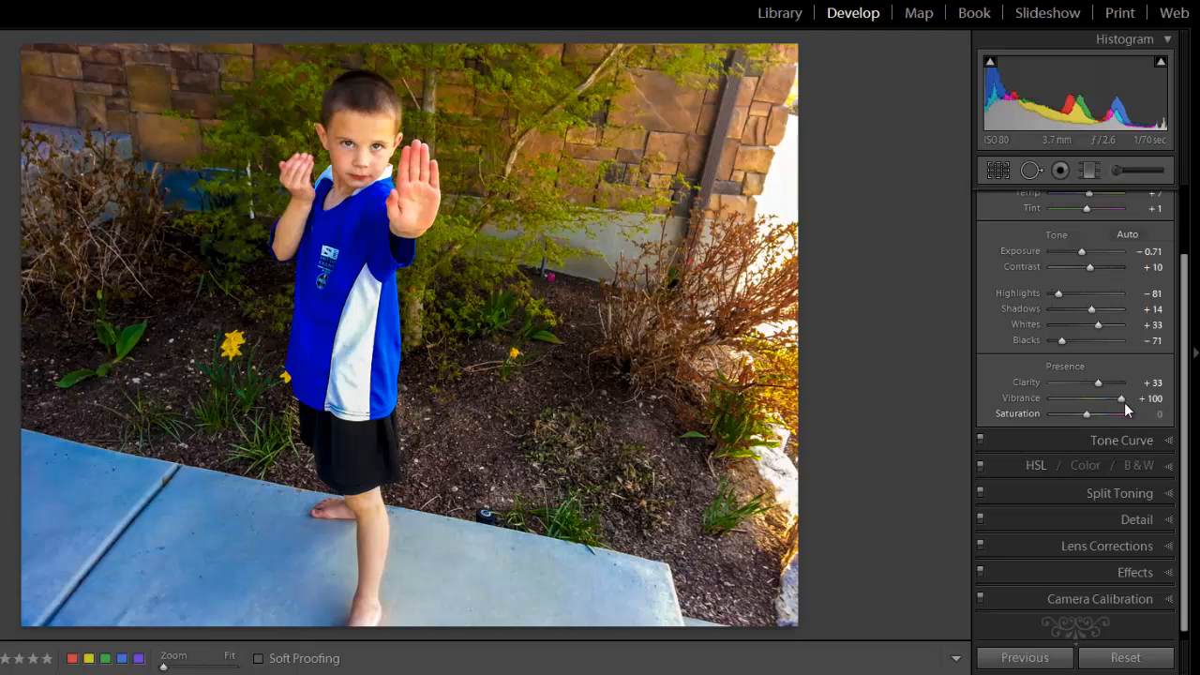
left_click_drag(1122, 400, 1015, 402)
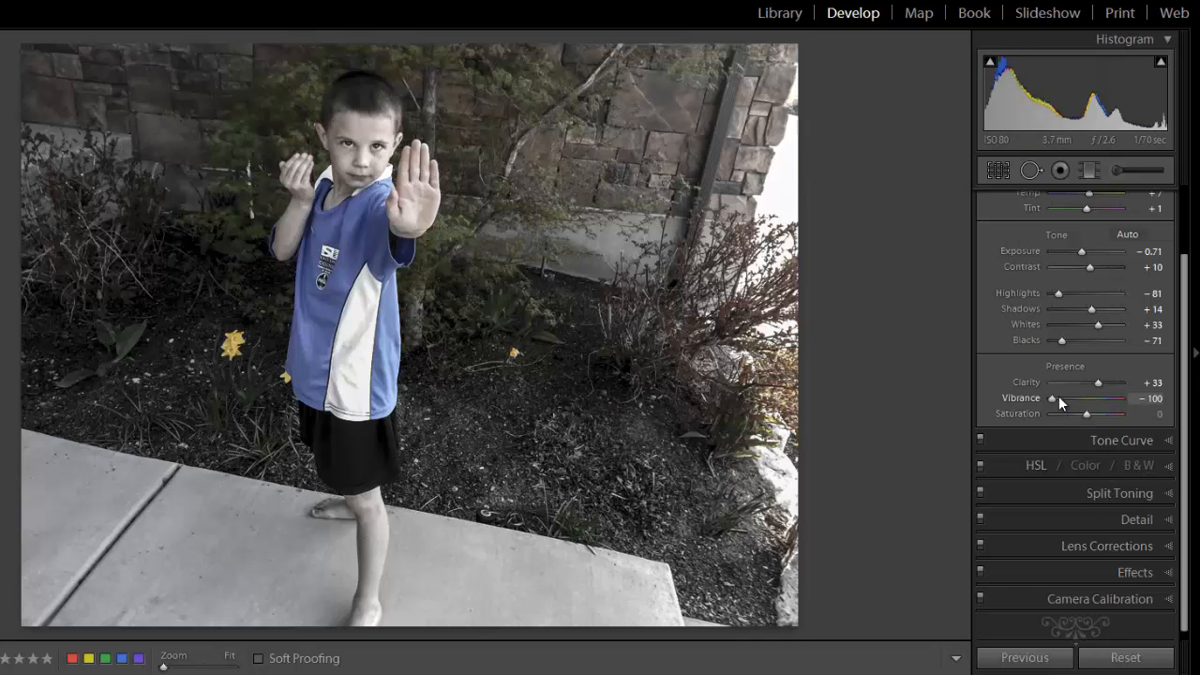
left_click_drag(1058, 396, 1087, 400)
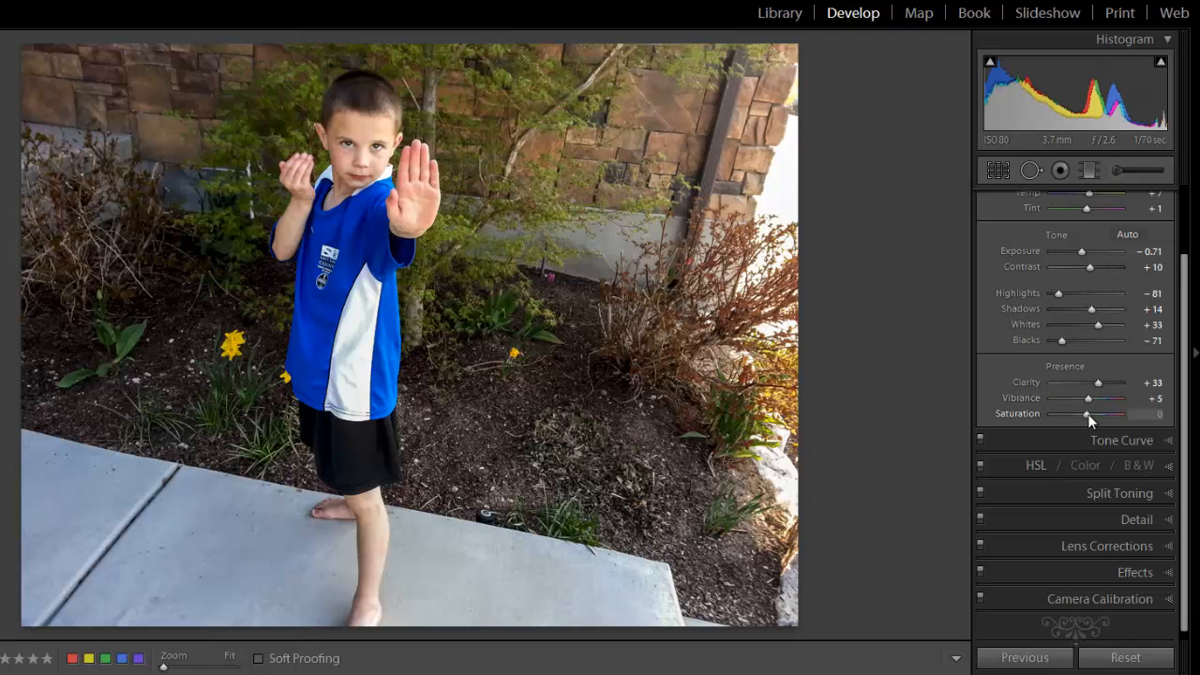
Try Saturation at +100 and −100, and return it to 0.
left_click_drag(1089, 419, 1133, 427)
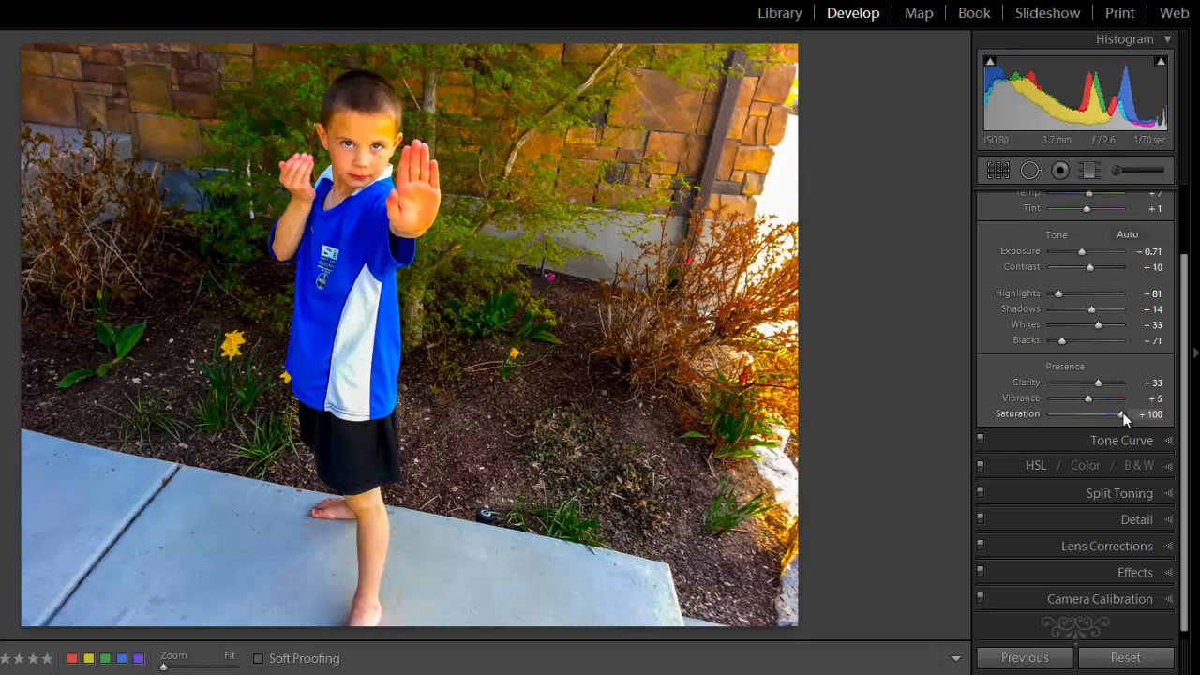
left_click_drag(1121, 414, 1050, 411)
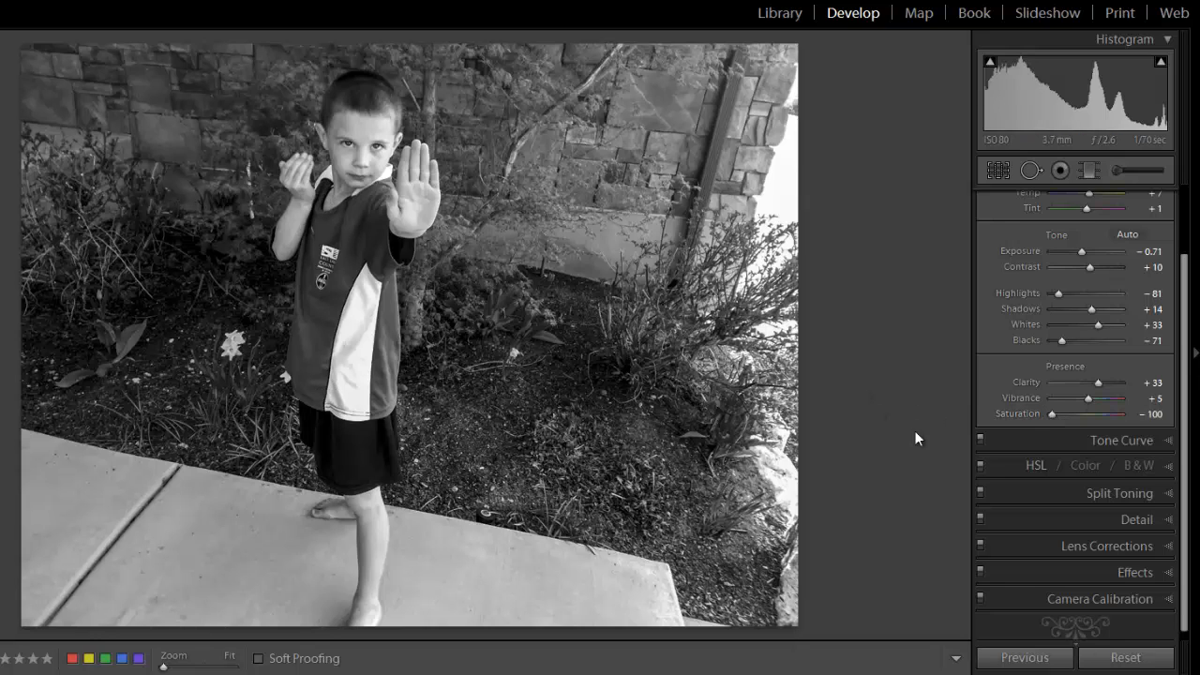
left_click_drag(1052, 415, 1088, 420)
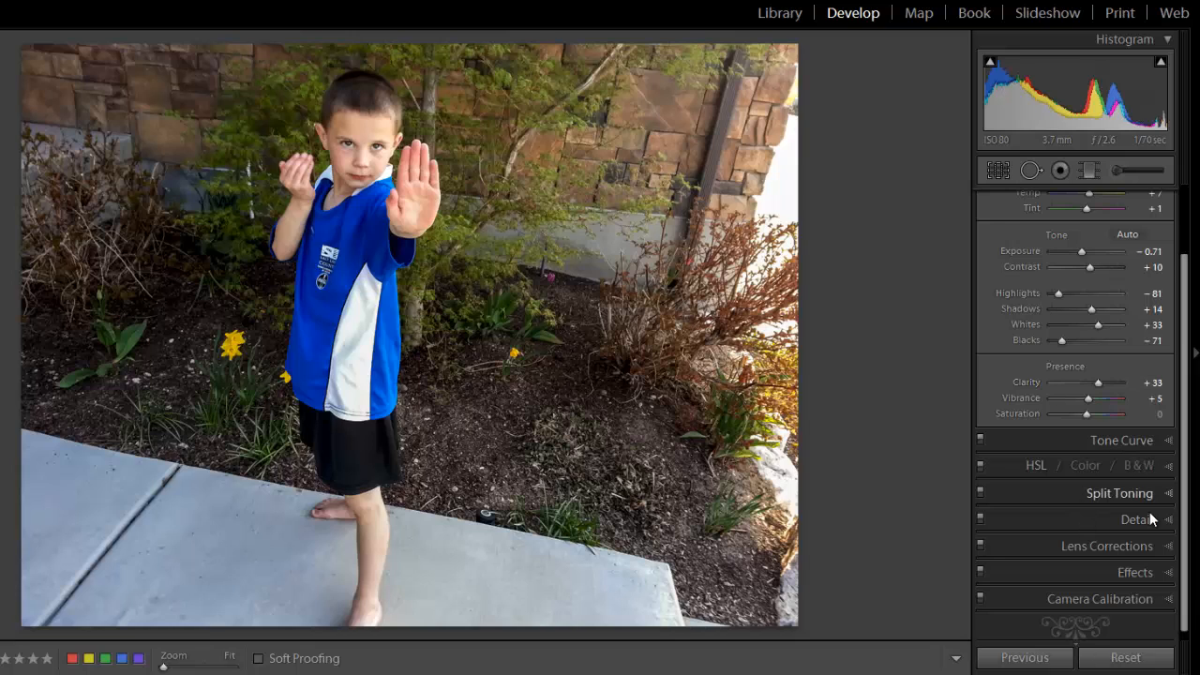
View the photo at 1:1 around the boy's shirt and set the sharpening Amount to 86 in the Detail adjustments.
left_click(1137, 520)
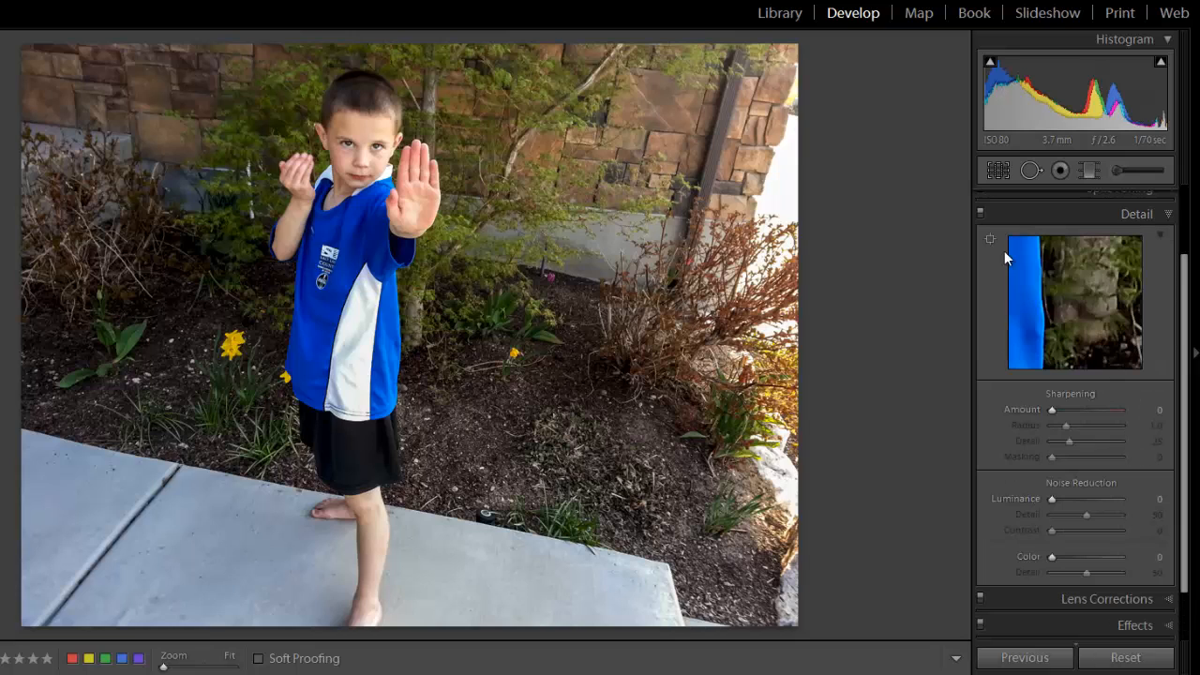
left_click_drag(1063, 287, 1050, 332)
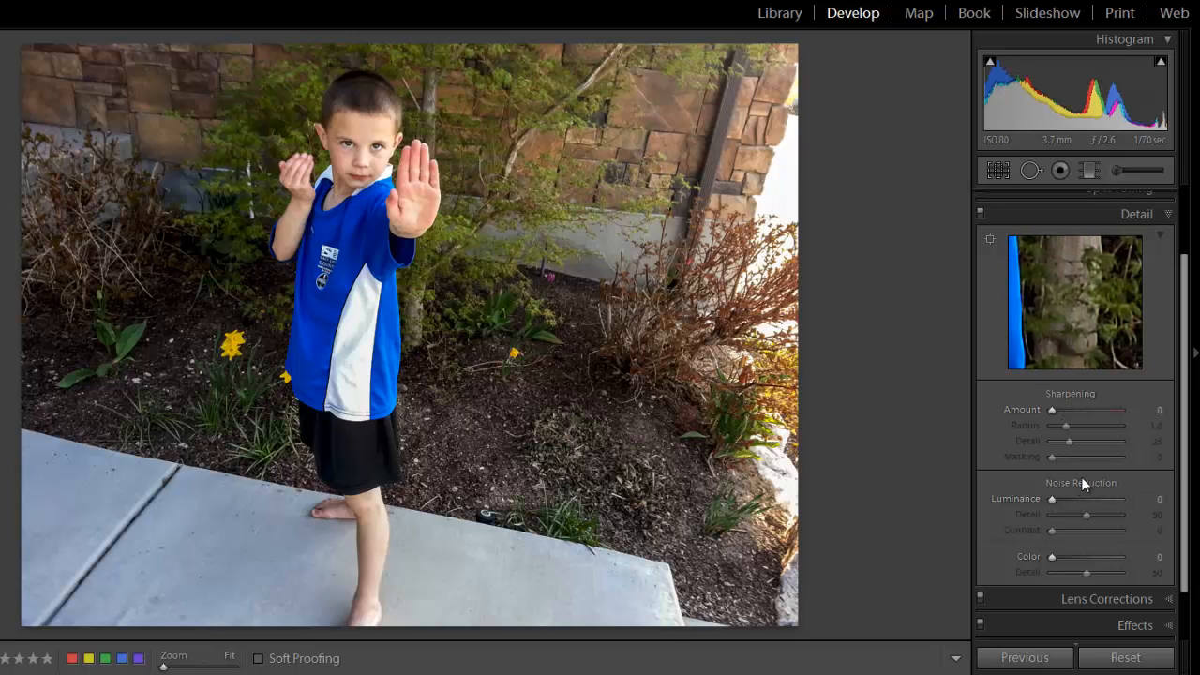
left_click_drag(325, 284, 580, 180)
left_click(241, 347)
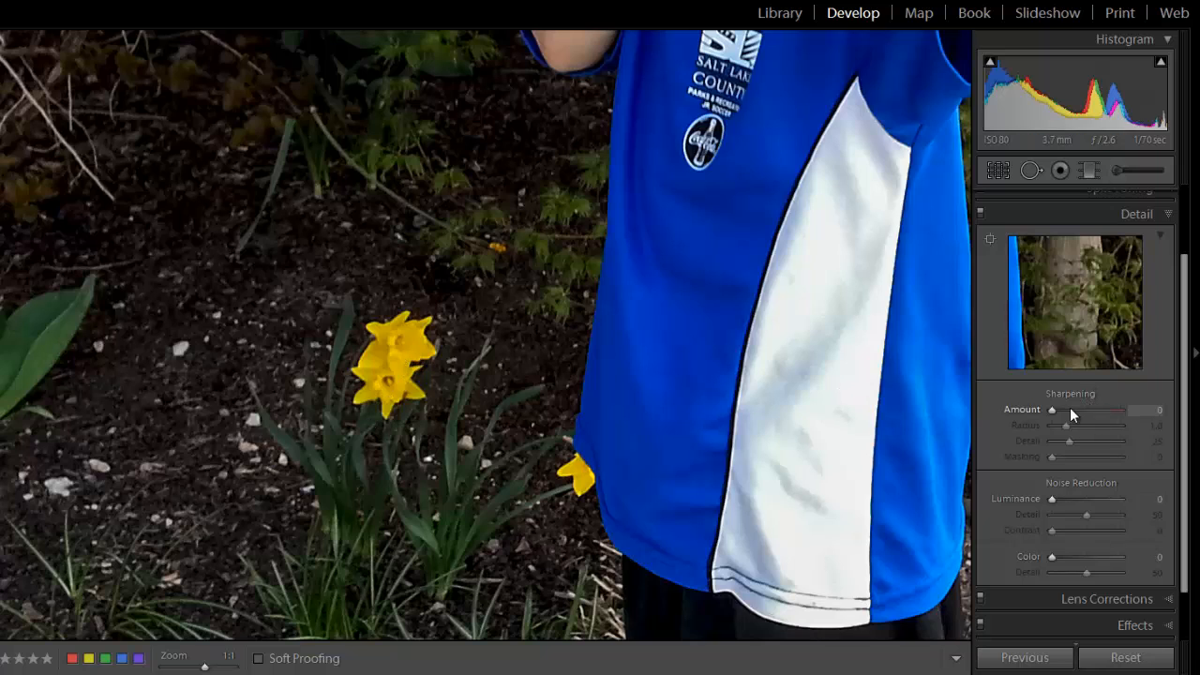
left_click_drag(769, 370, 376, 556)
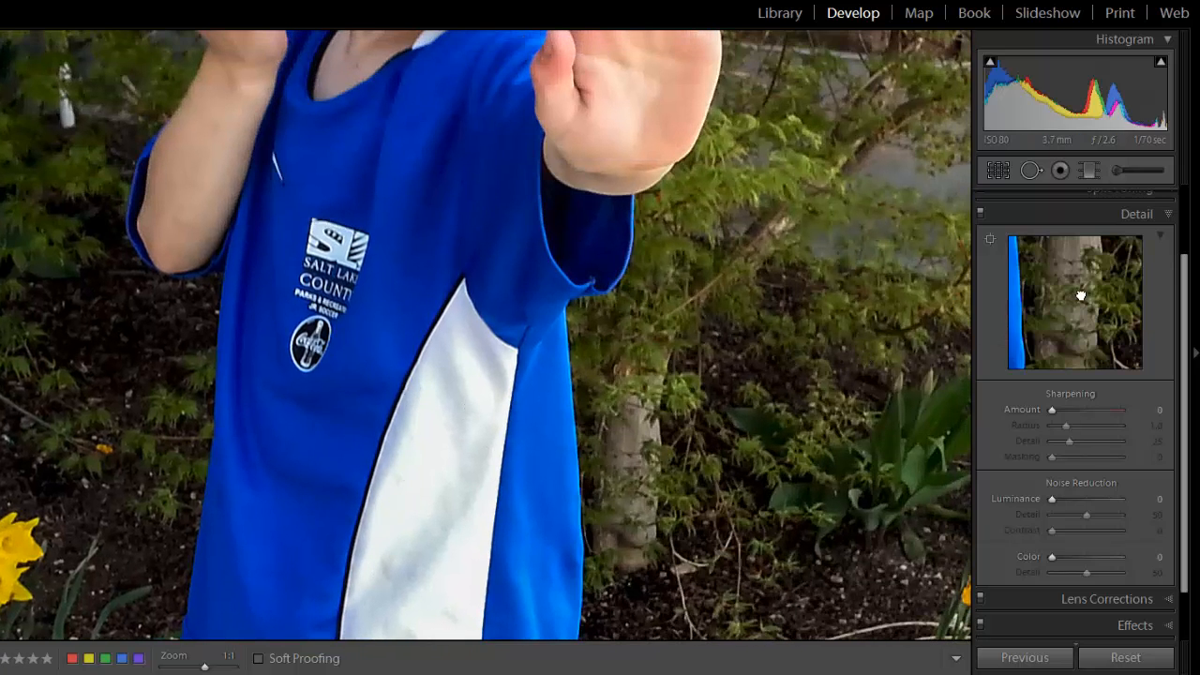
left_click_drag(1078, 290, 1116, 296)
left_click(1091, 409)
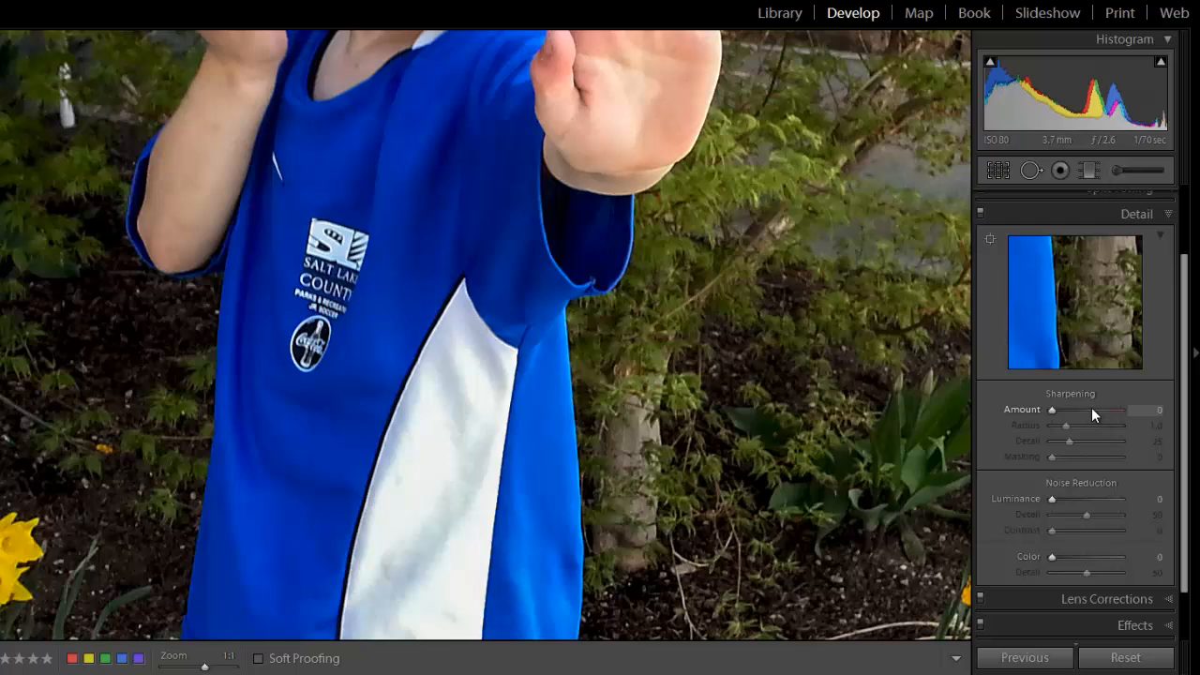
Move the detail preview to the shirt's round logo and compare the photo with and without the sharpening.
left_click(1030, 324)
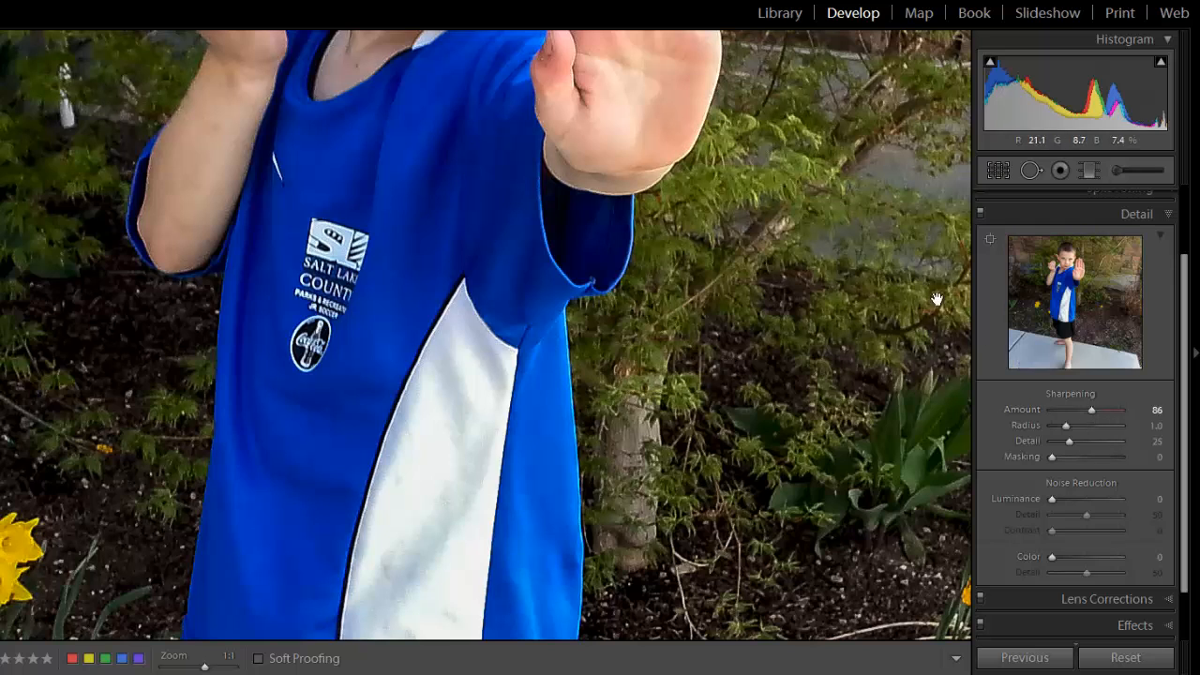
left_click(1042, 292)
left_click_drag(1090, 301, 1006, 273)
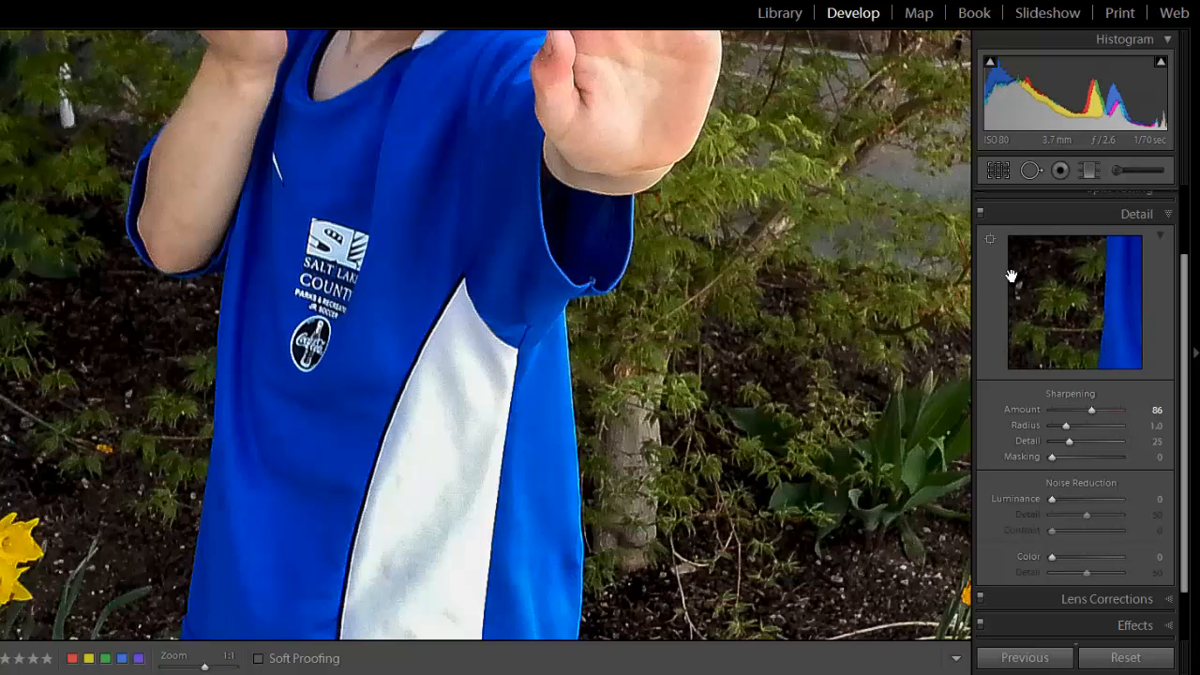
left_click_drag(1101, 297, 1024, 335)
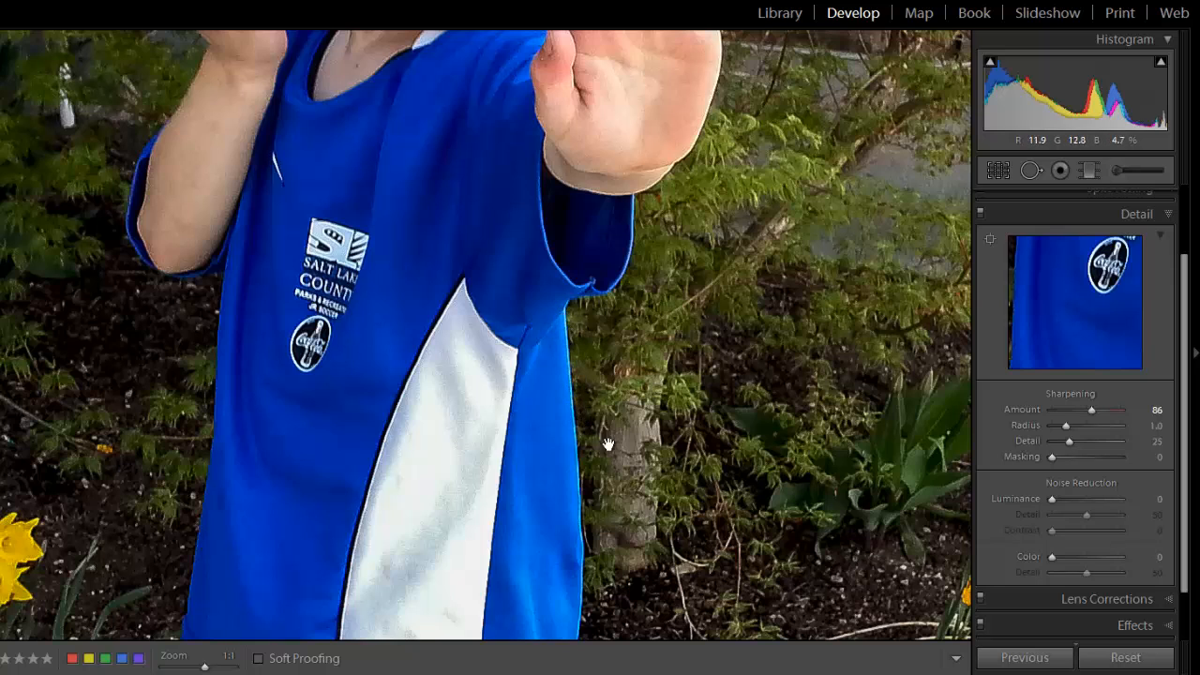
left_click(979, 214)
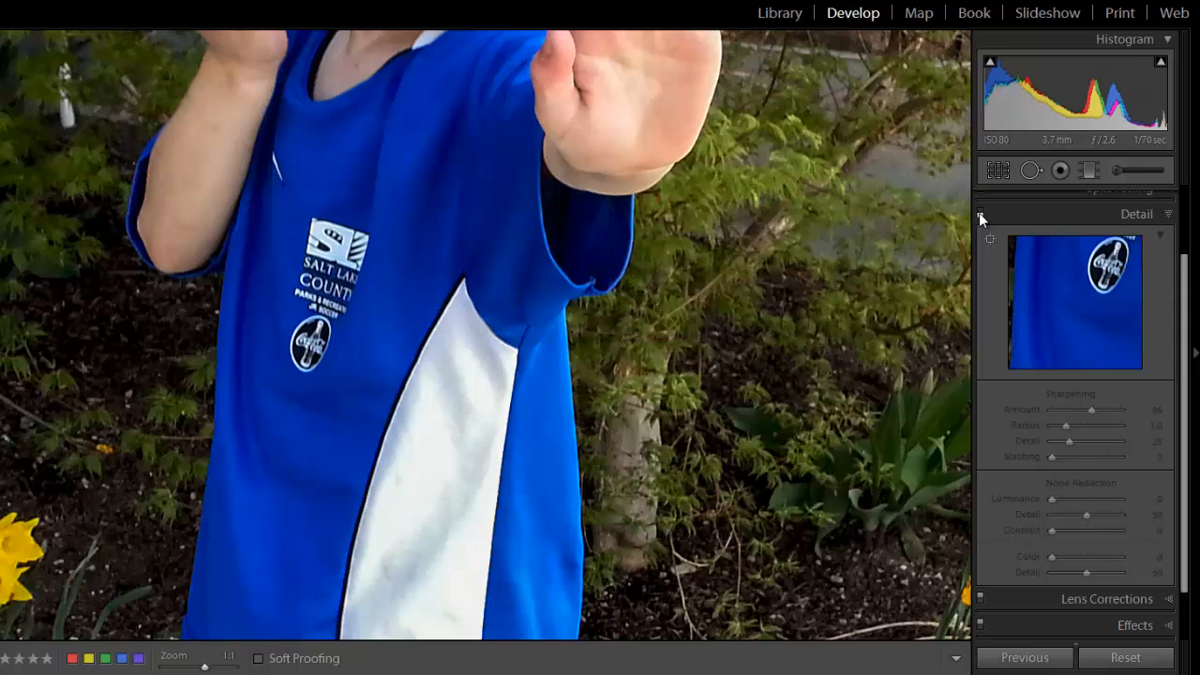
left_click(980, 213)
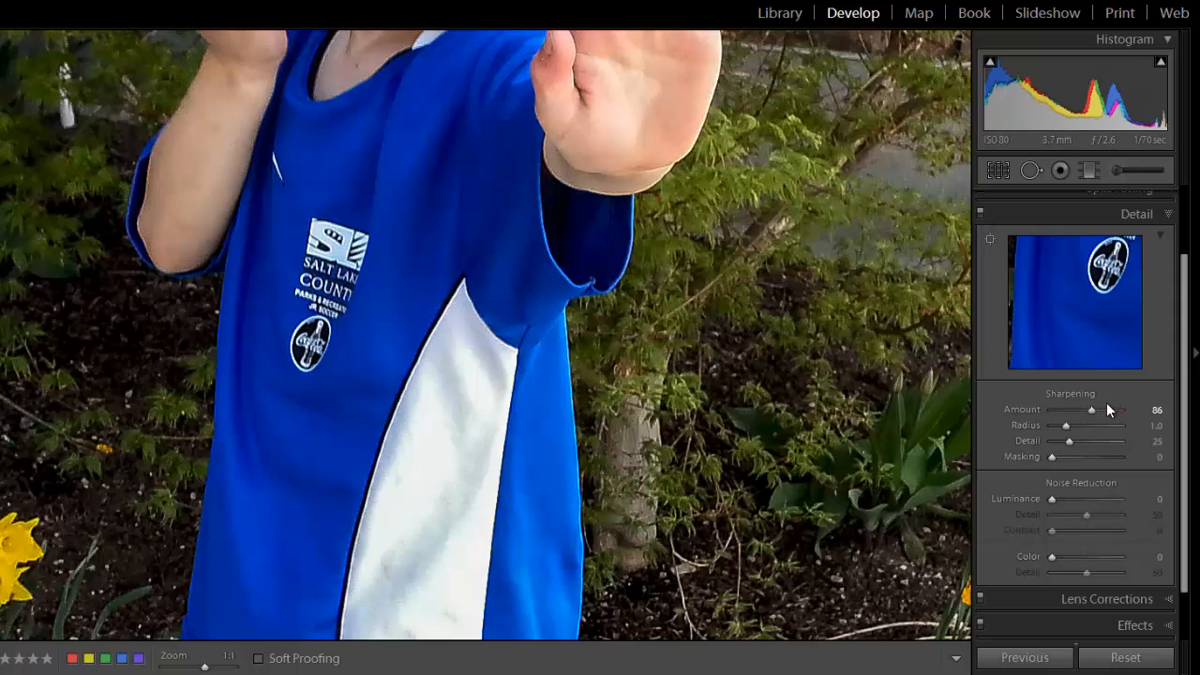
Set sharpening Amount to 64, Radius to 1.2 and Masking to 55, and compare the boy's face with and without the Detail adjustments.
left_click_drag(1088, 410, 1080, 408)
left_click_drag(1065, 427, 1069, 428)
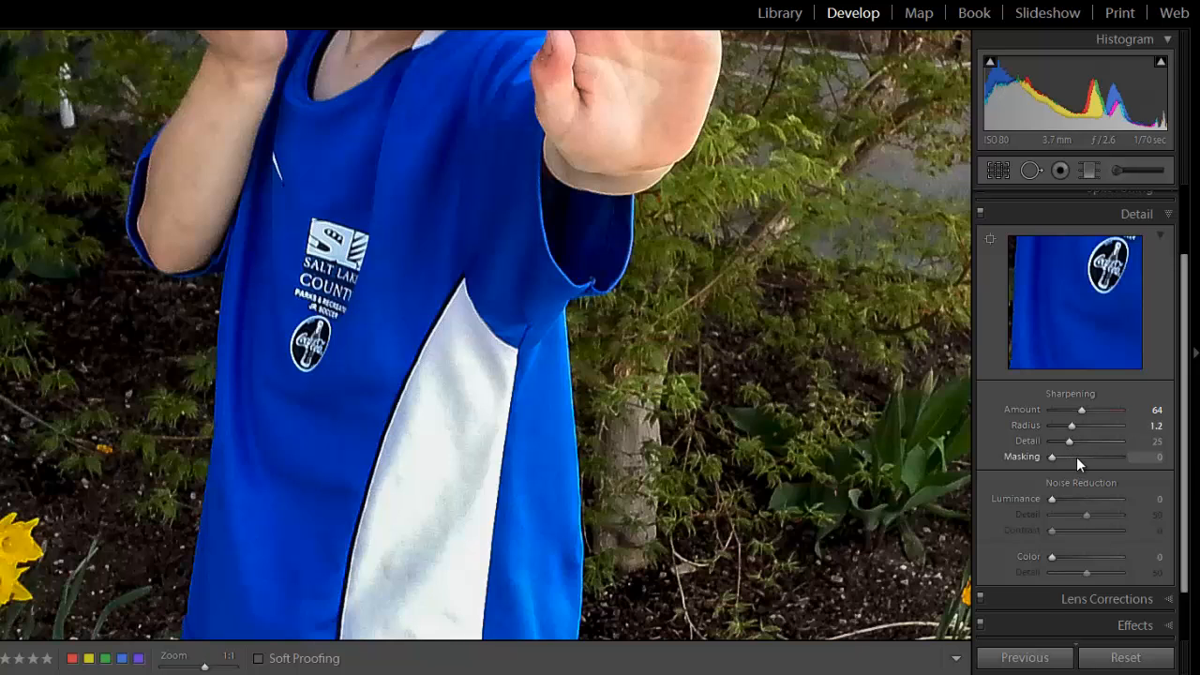
left_click_drag(1051, 458, 1080, 456)
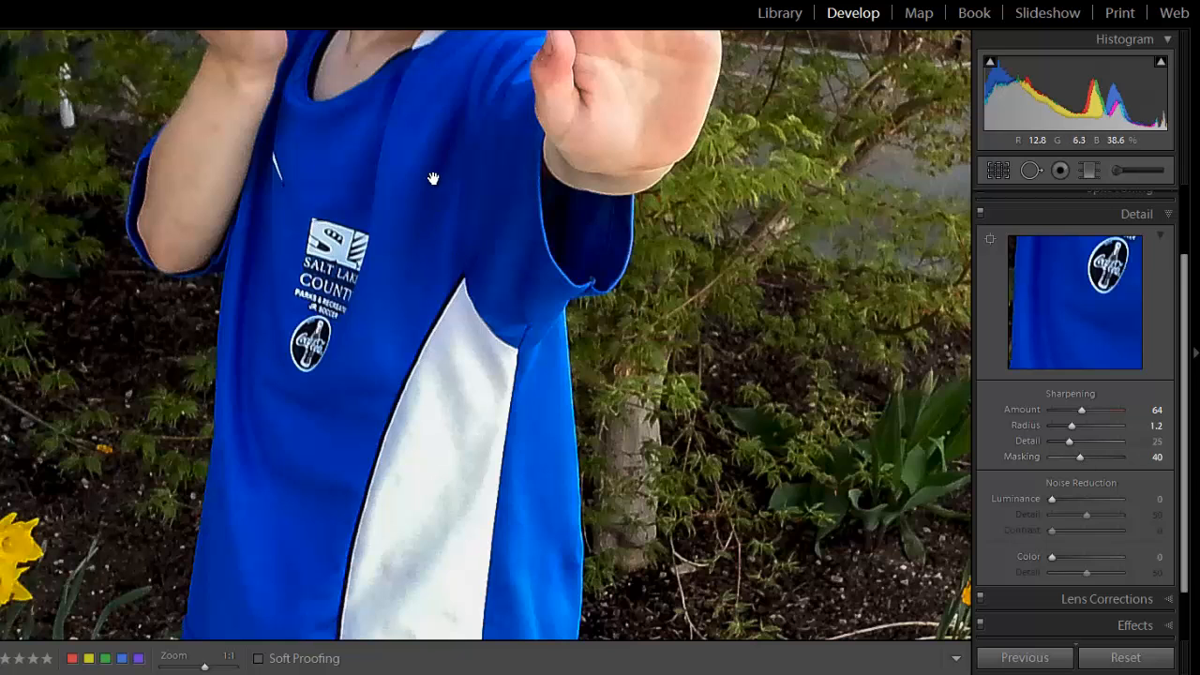
left_click_drag(434, 179, 441, 341)
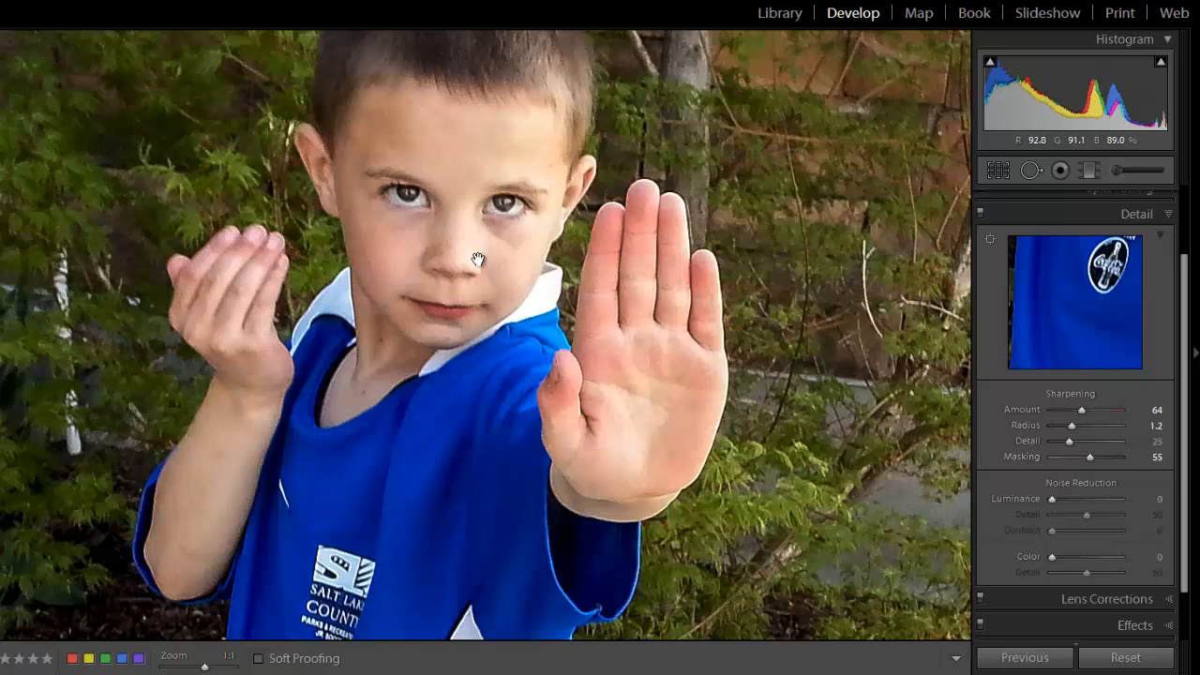
left_click(980, 215)
left_click(979, 214)
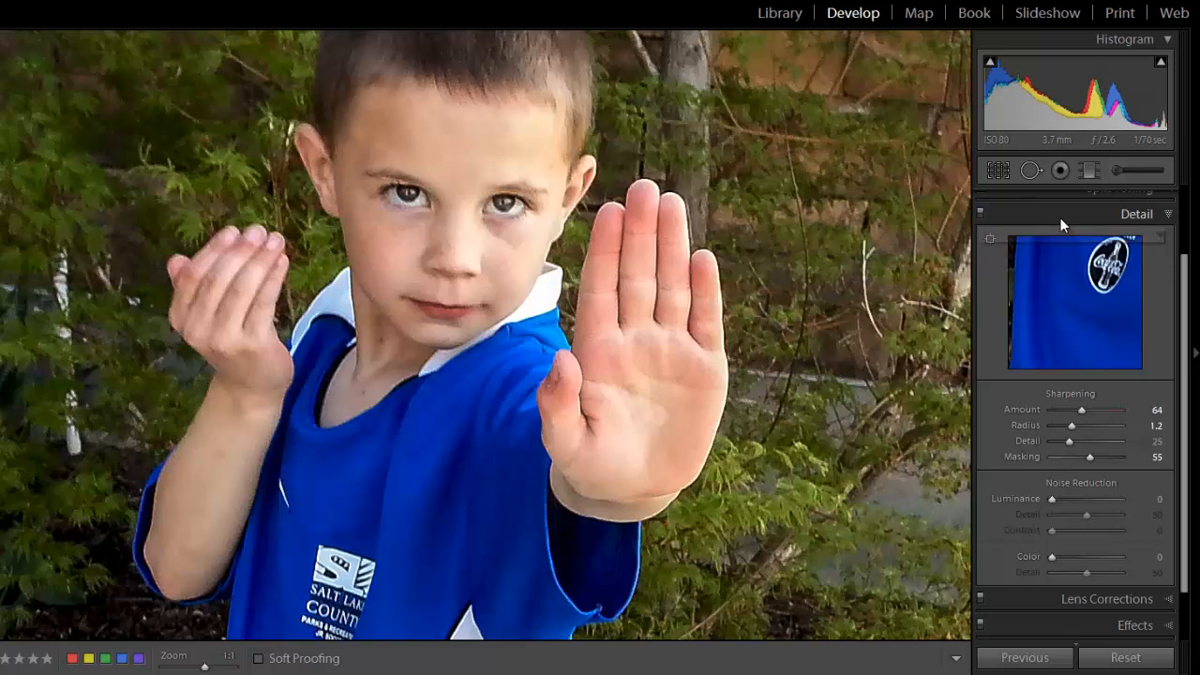
left_click(980, 213)
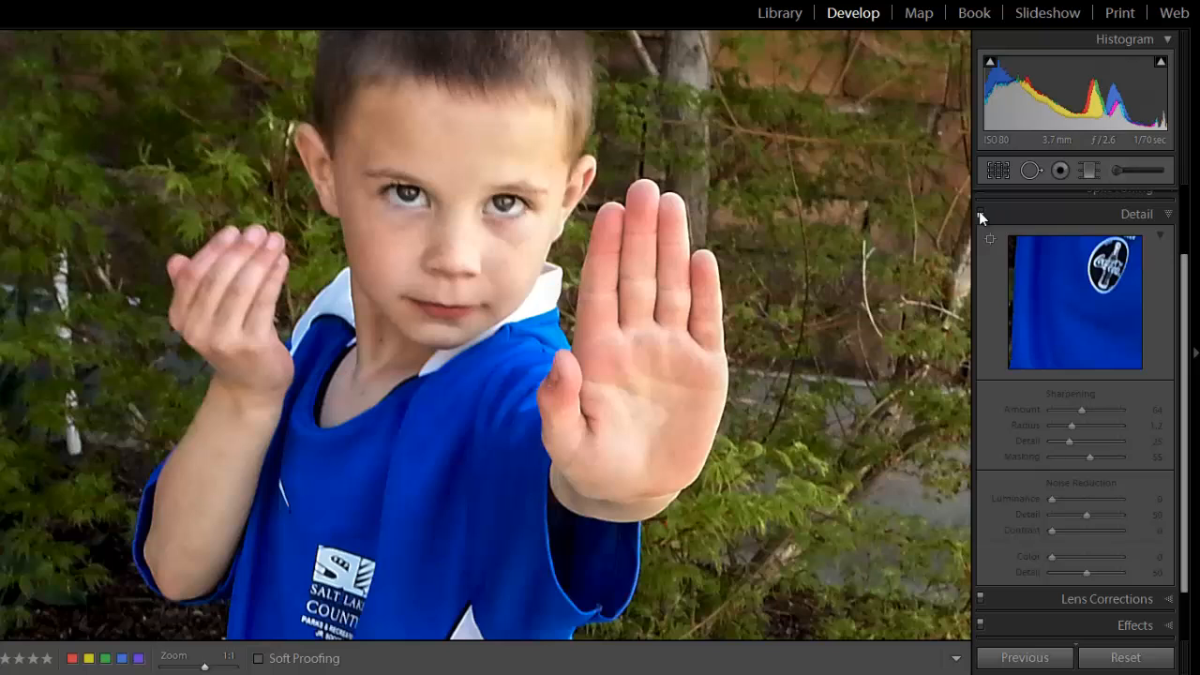
left_click(980, 214)
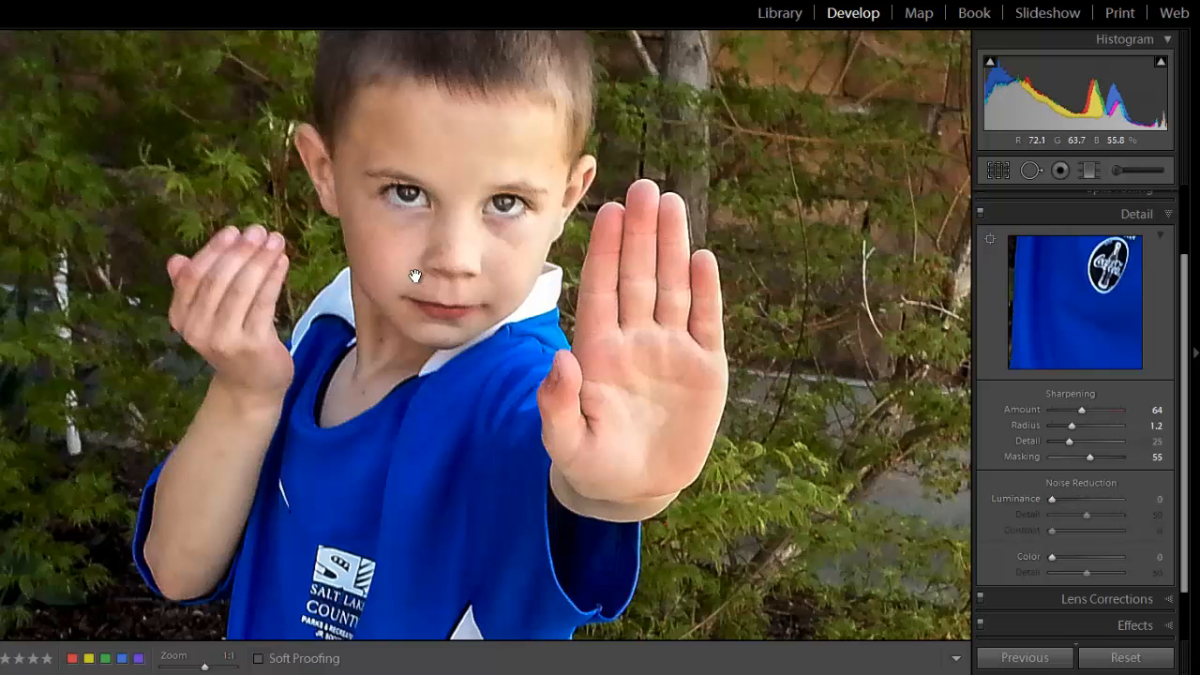
Try noise-reduction Luminance at 60, compare the face with and without the Detail adjustments, and set Luminance to 29.
left_click_drag(417, 276, 438, 417)
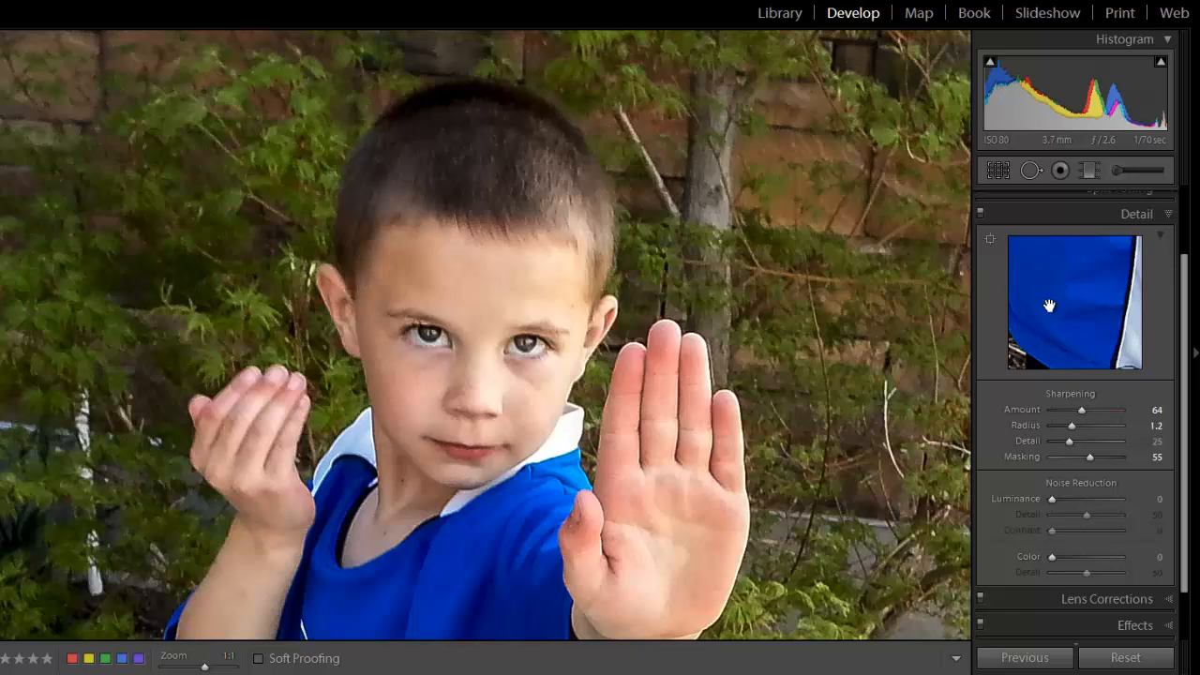
mouse_move(1111, 340)
left_mouse_down()
mouse_move(1102, 317)
mouse_move(1121, 328)
mouse_move(1107, 338)
left_mouse_up()
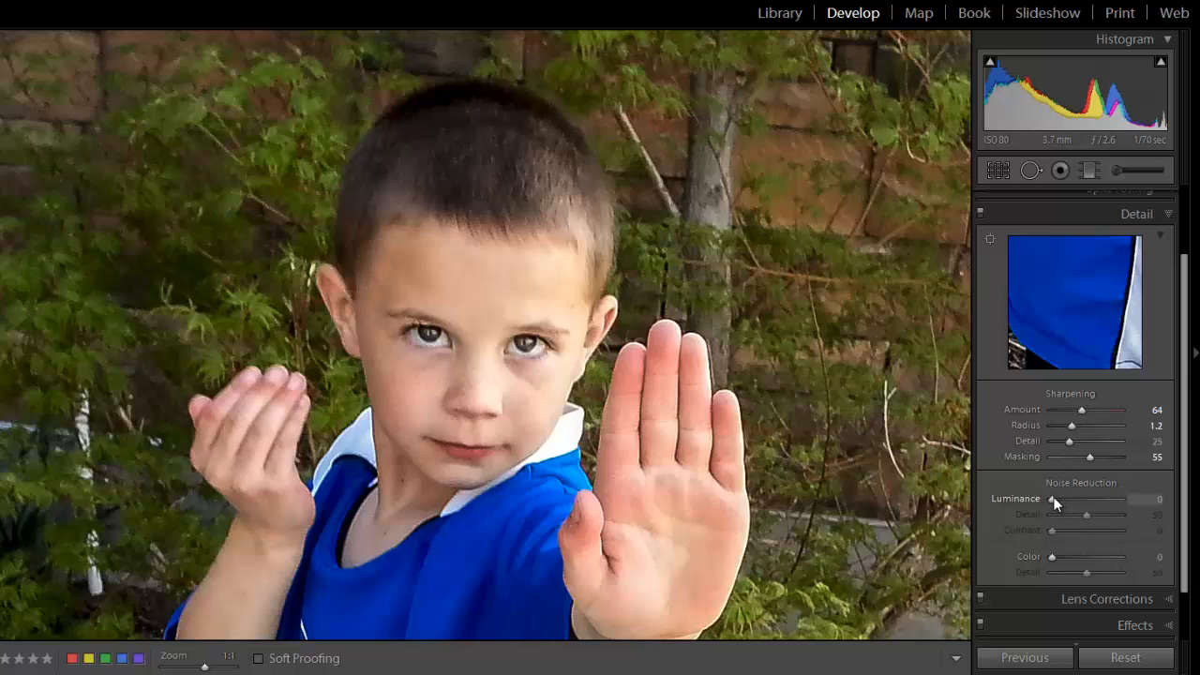
left_click_drag(1059, 502, 1094, 499)
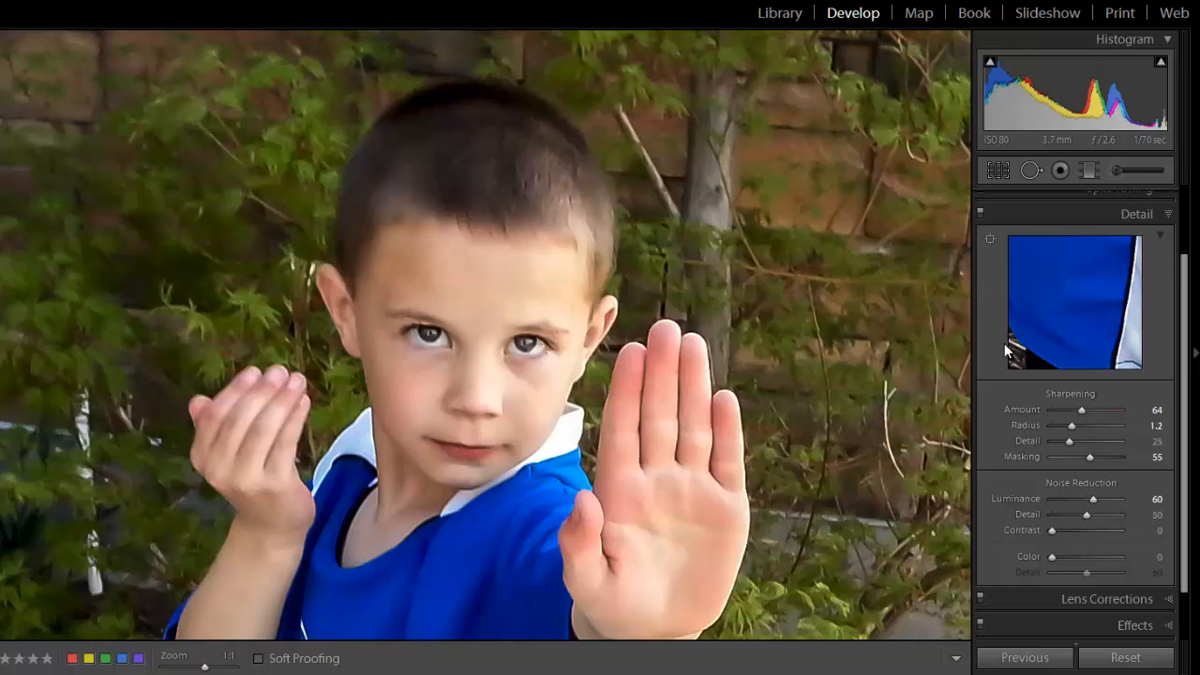
left_click(981, 214)
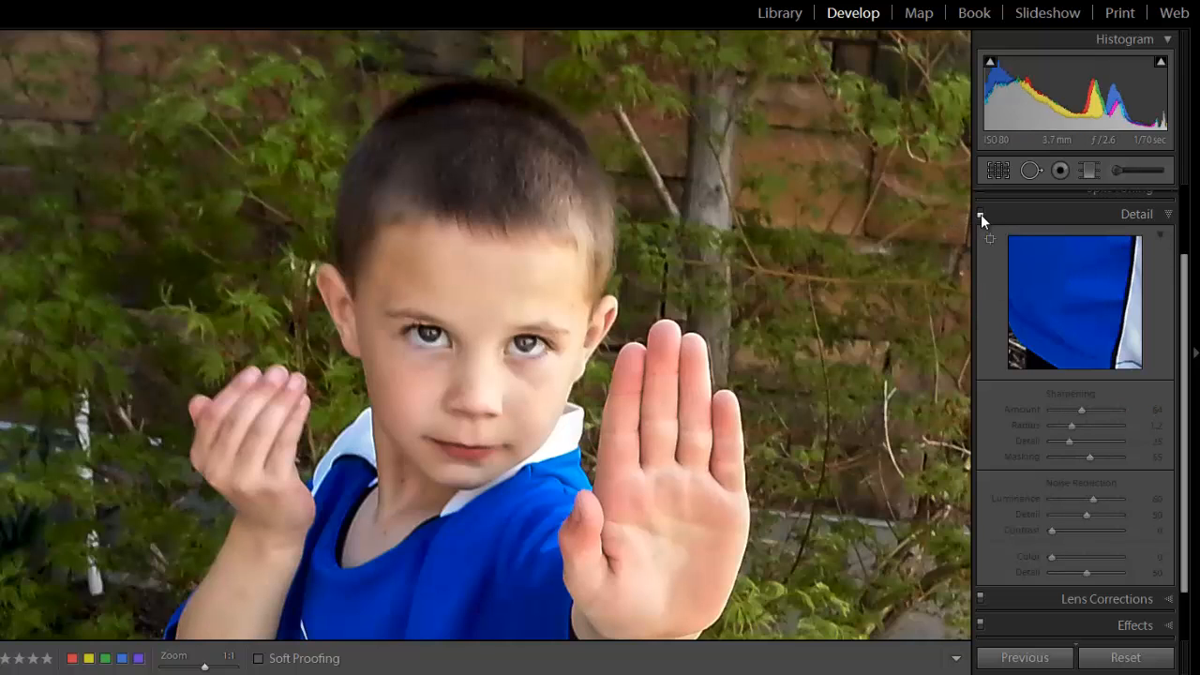
left_click(980, 214)
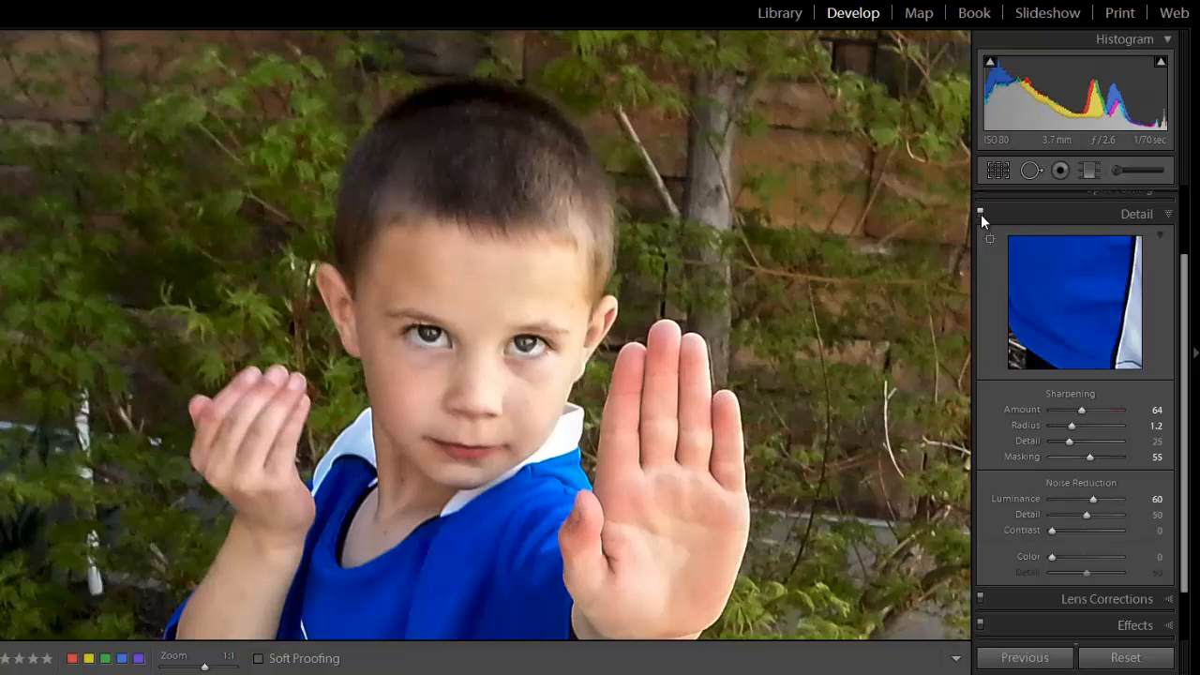
left_click(981, 214)
left_click(981, 213)
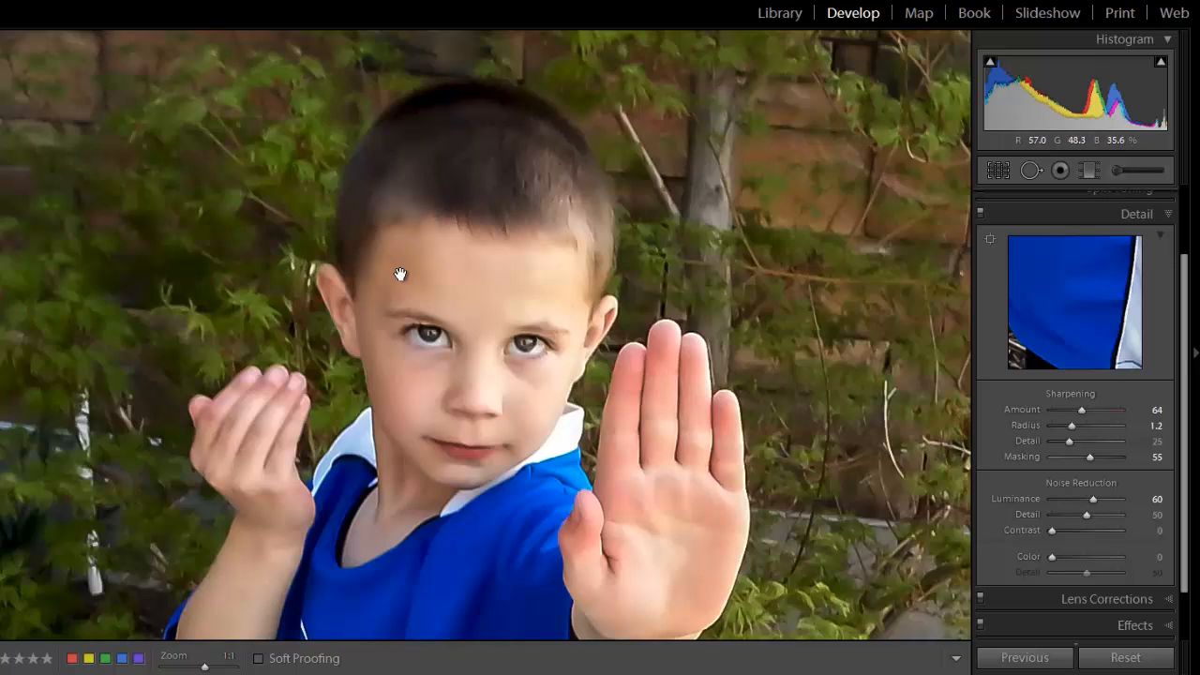
left_click_drag(1098, 497, 1069, 499)
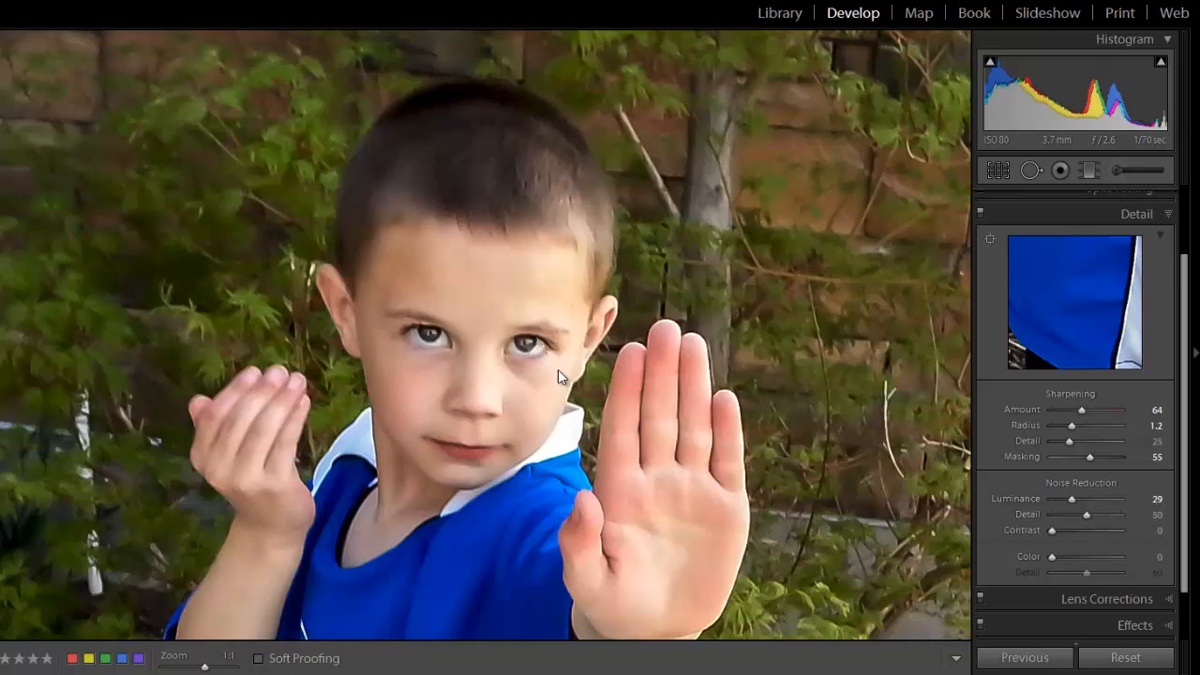
left_click(530, 455)
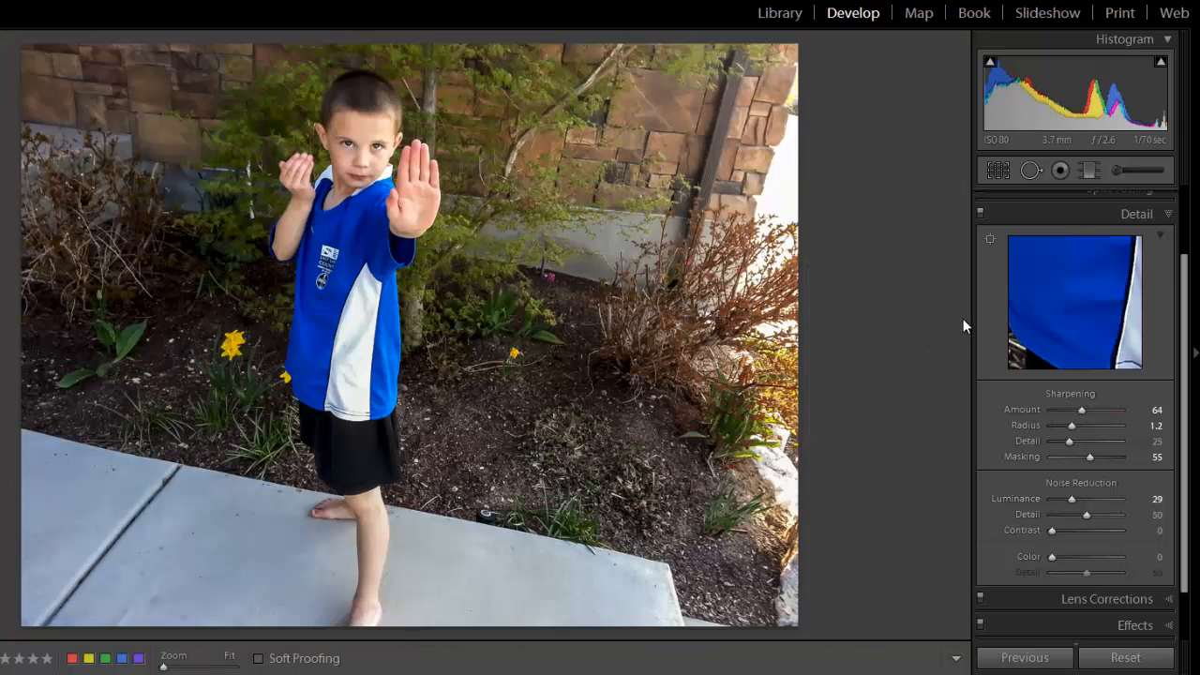
Try the post-crop vignetting Amount at +62 in the Effects adjustments, and change it to −38.
scroll(936, 439, "down", 2)
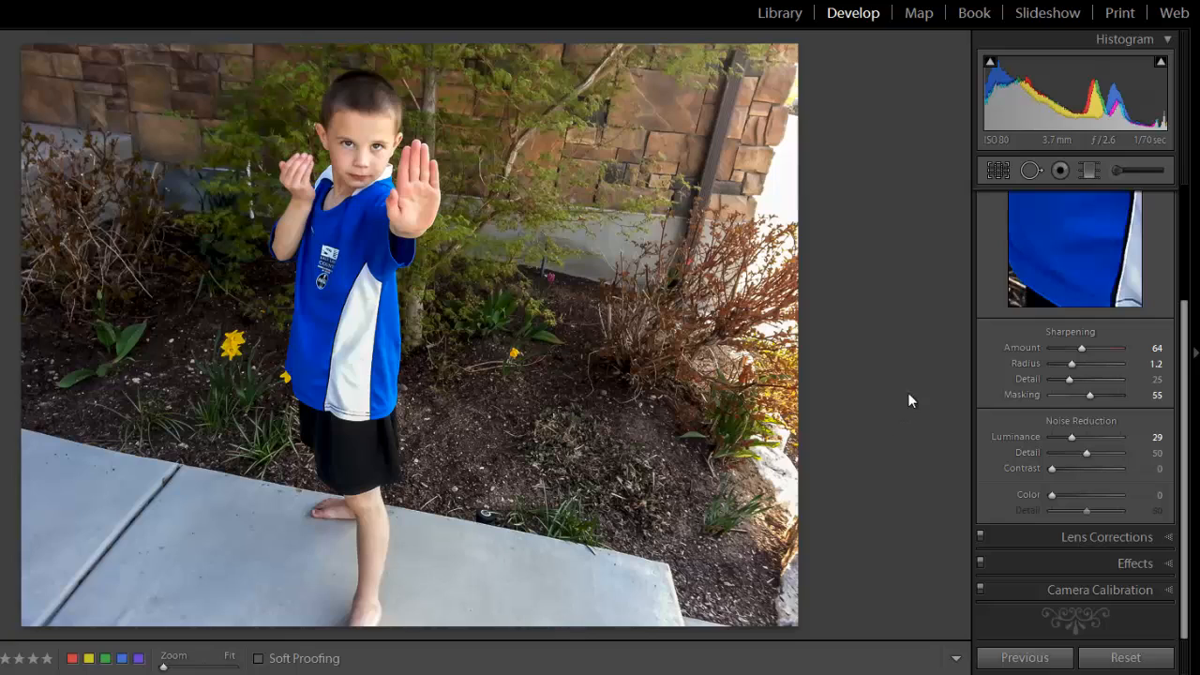
left_click(1170, 566)
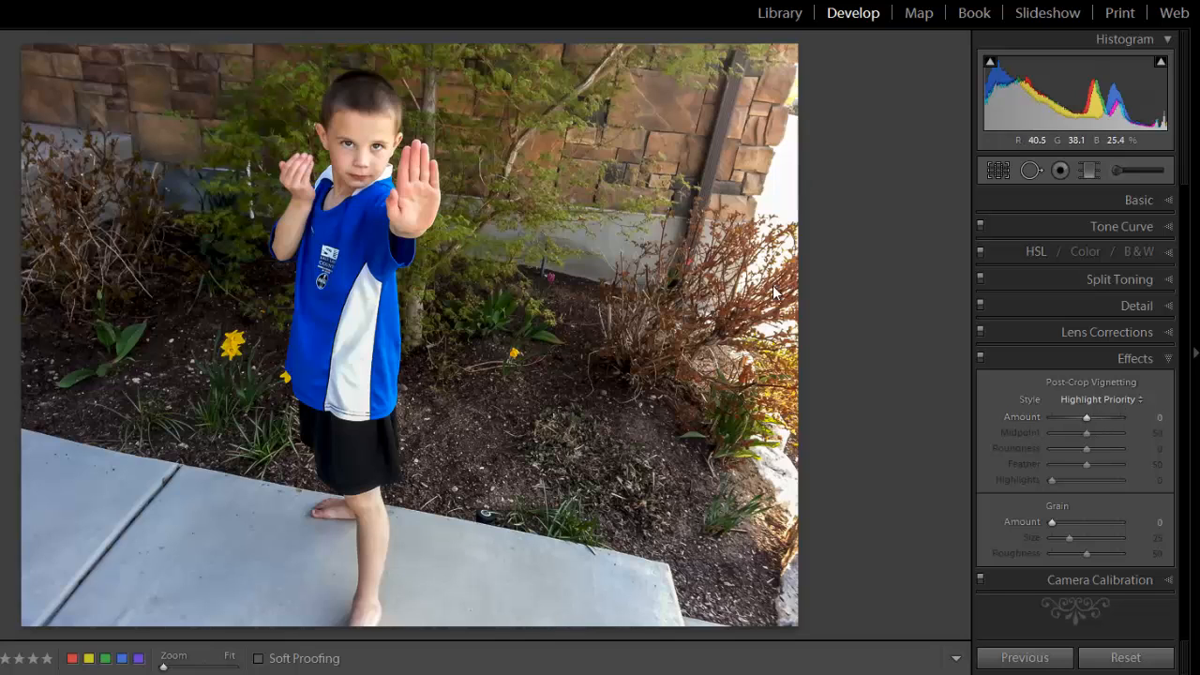
mouse_move(1086, 417)
left_mouse_down()
mouse_move(1065, 420)
mouse_move(1116, 419)
mouse_move(1076, 410)
mouse_move(1108, 422)
left_mouse_up()
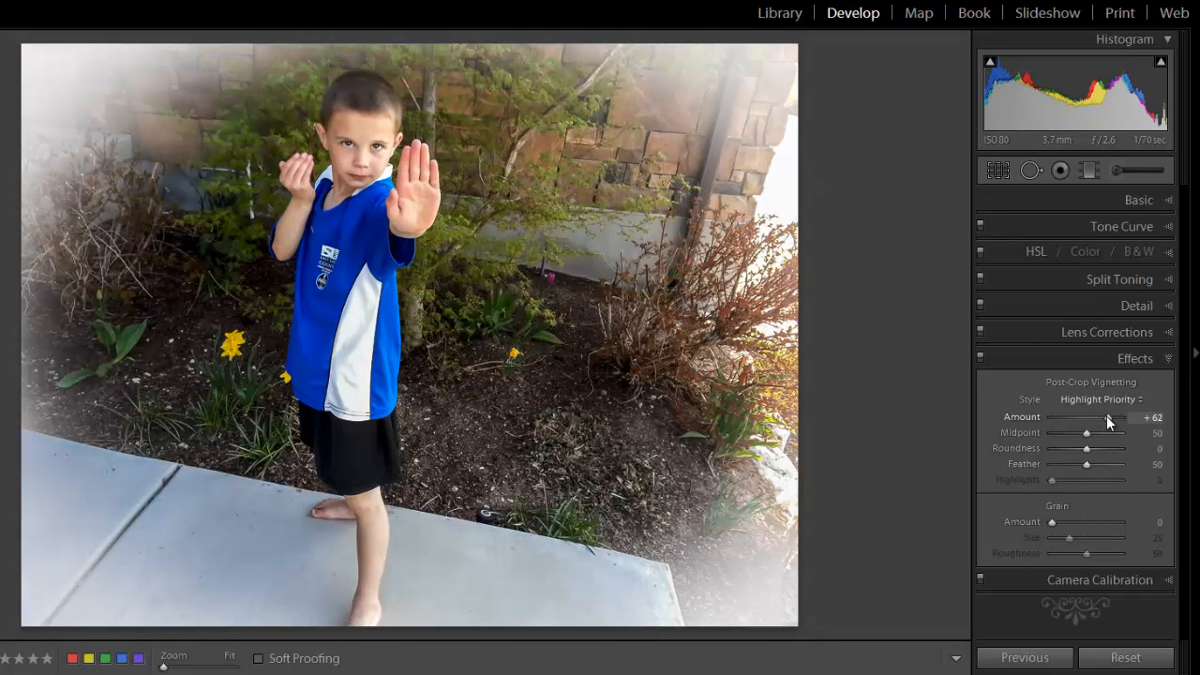
left_click_drag(1108, 422, 1071, 421)
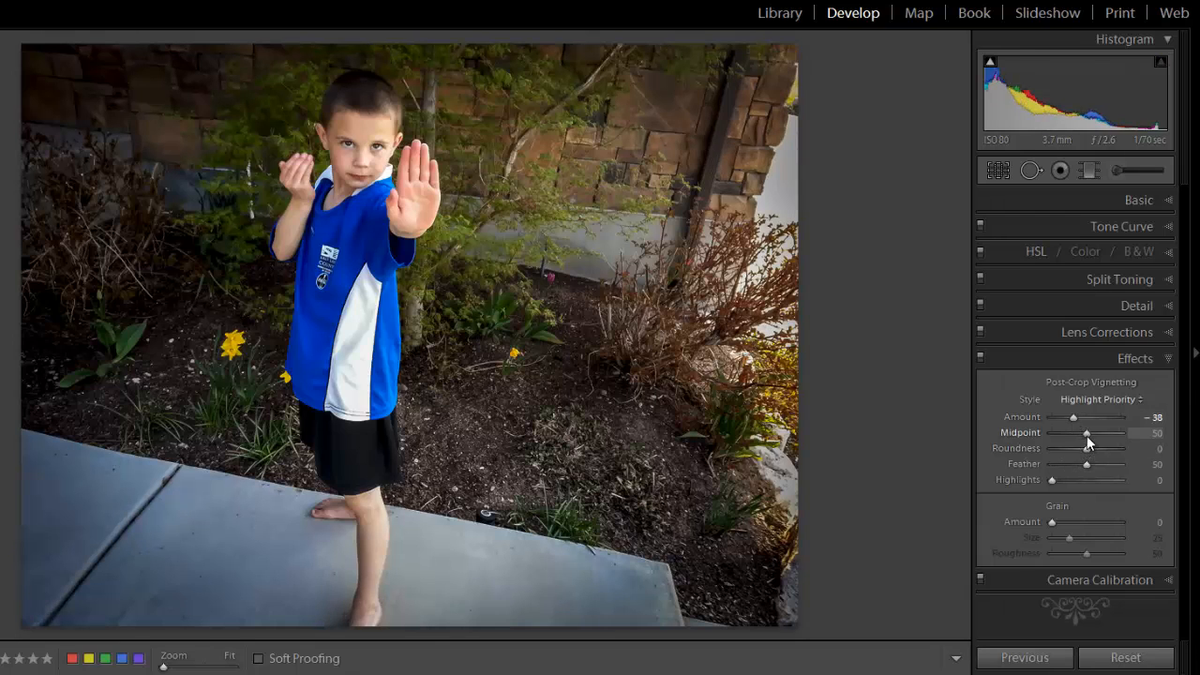
Set the post-crop vignette's Midpoint to 55, Roundness to −19, Feather to 79 and Amount to −33.
mouse_move(1087, 434)
left_mouse_down()
mouse_move(1114, 434)
mouse_move(1089, 444)
left_mouse_up()
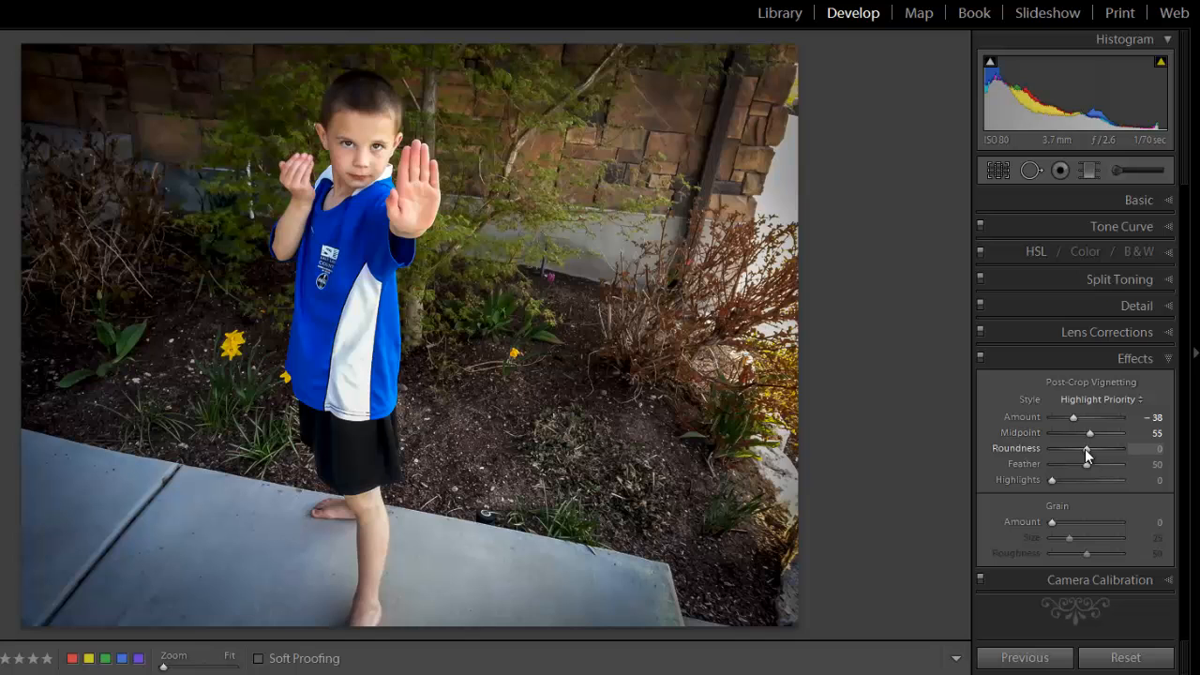
mouse_move(1084, 448)
left_mouse_down()
mouse_move(1115, 449)
mouse_move(1076, 450)
mouse_move(1061, 419)
mouse_move(1110, 448)
mouse_move(1082, 451)
left_mouse_up()
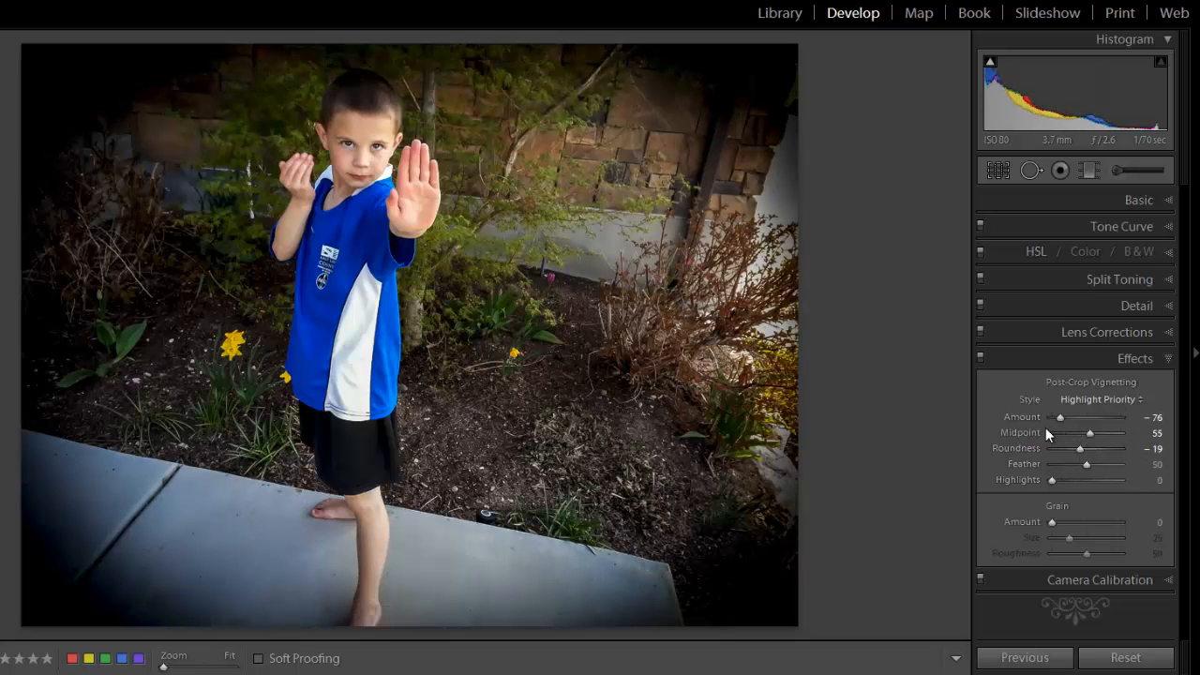
mouse_move(1088, 464)
left_mouse_down()
mouse_move(1115, 463)
mouse_move(1105, 465)
left_mouse_up()
left_click_drag(1060, 418, 1073, 418)
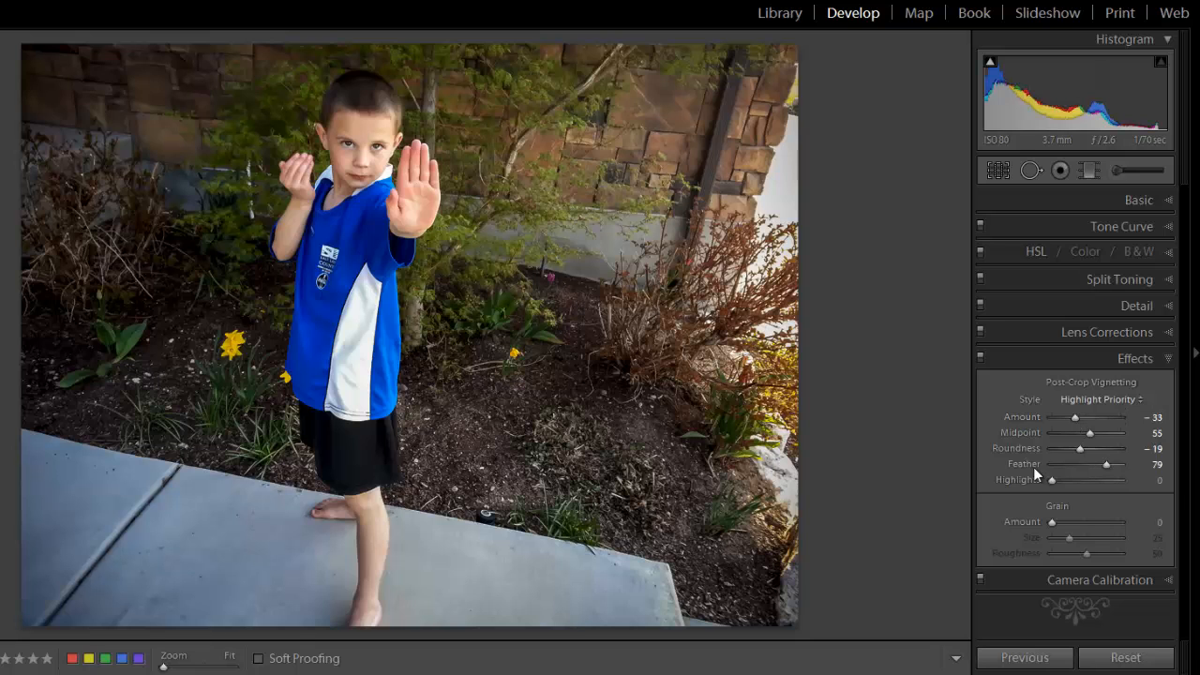
Compare the photo with and without the Effects adjustments, leaving them enabled.
left_click(980, 358)
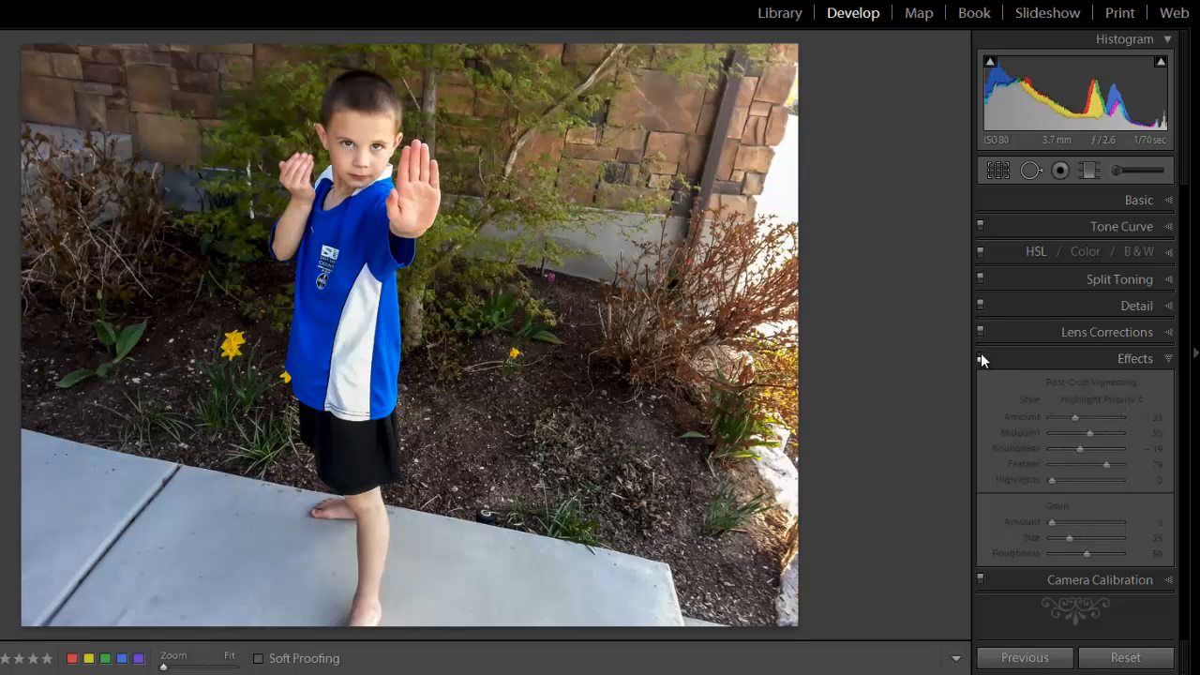
left_click(980, 357)
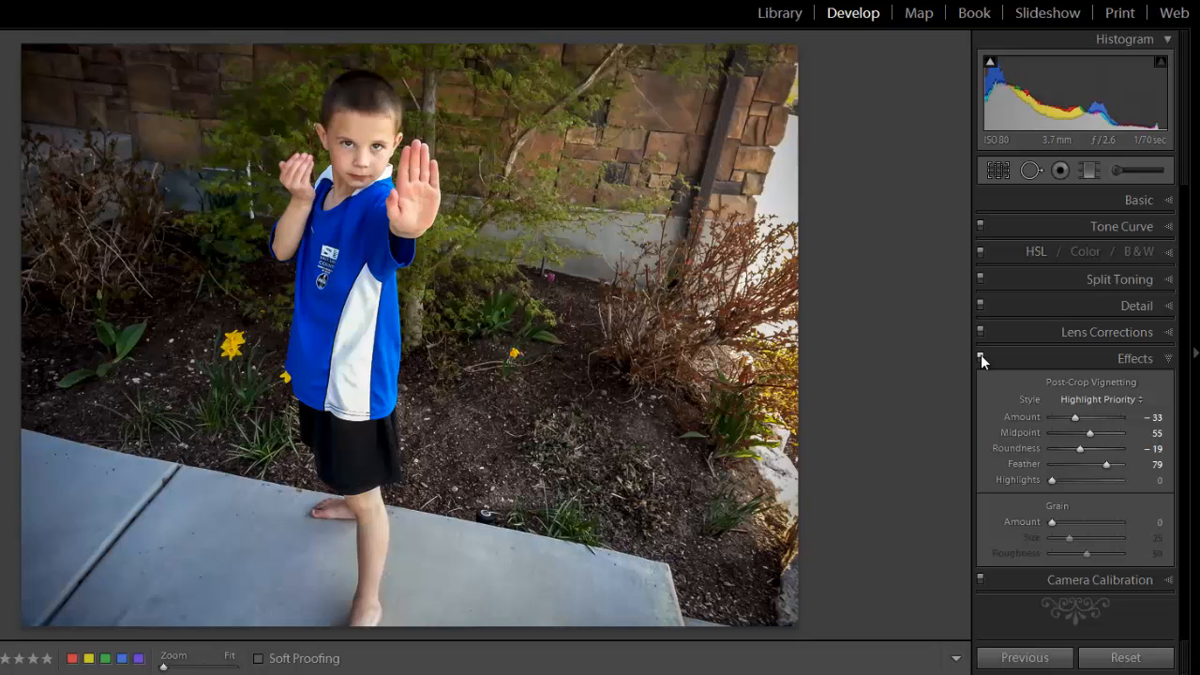
left_click(980, 355)
left_click(981, 355)
Reopen the Basic adjustments and compare the original photo with the fully edited version twice.
left_click(1168, 201)
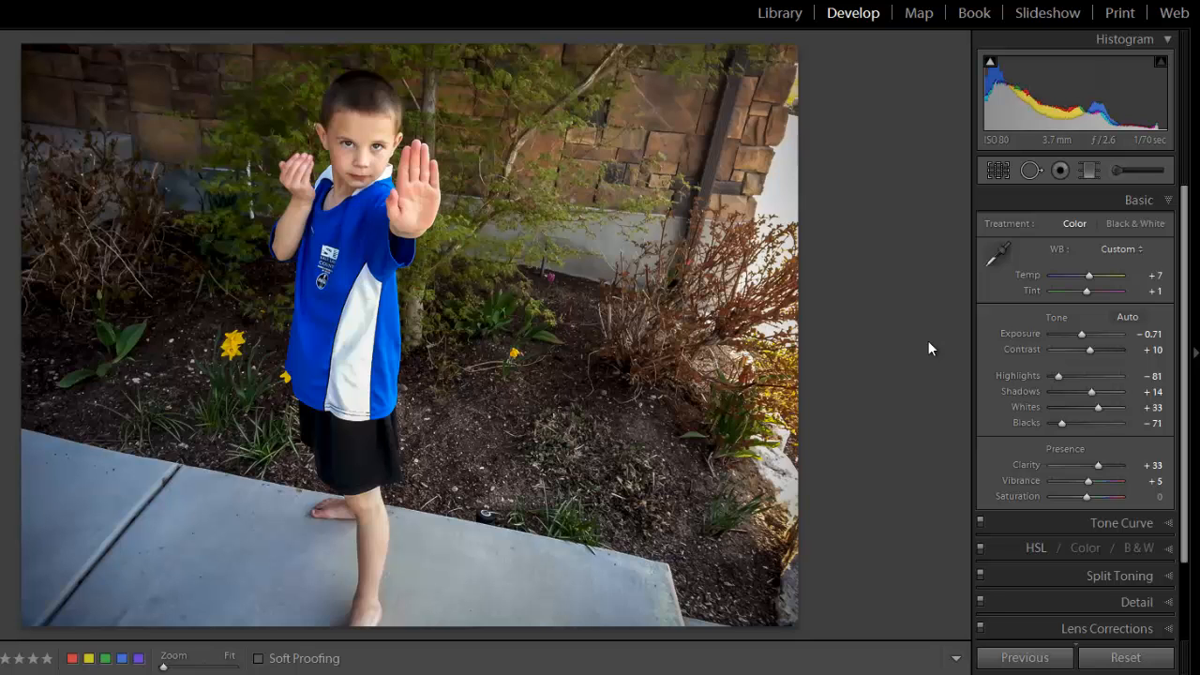
key("backslash")
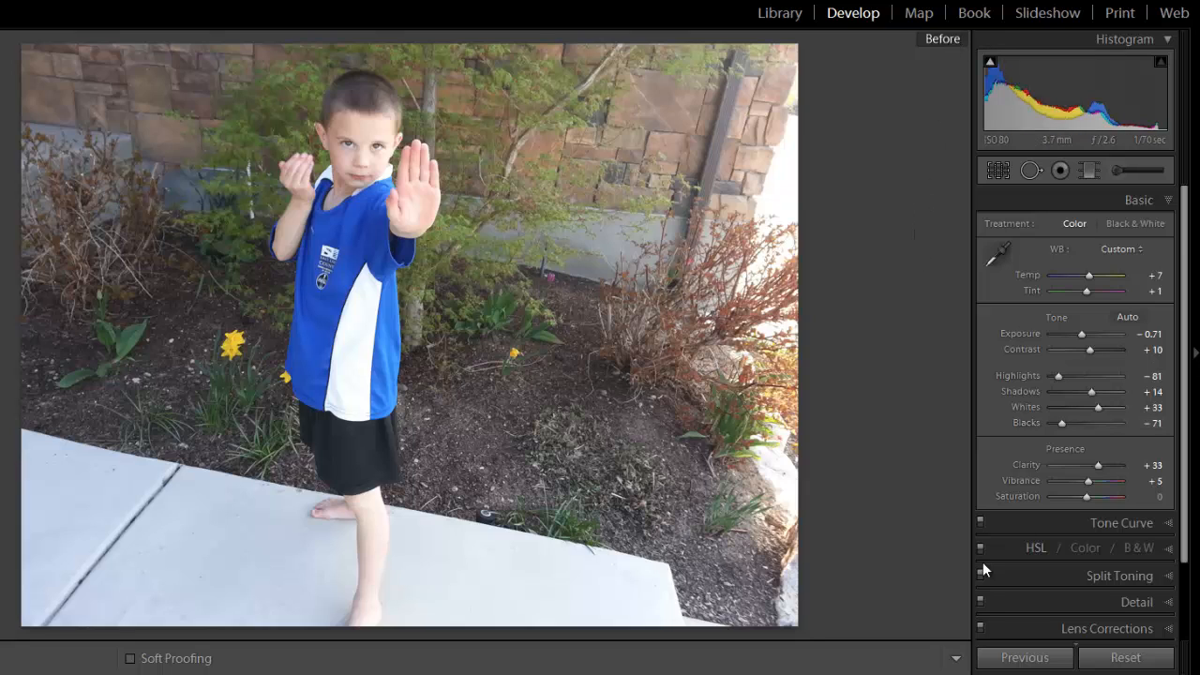
key("backslash")
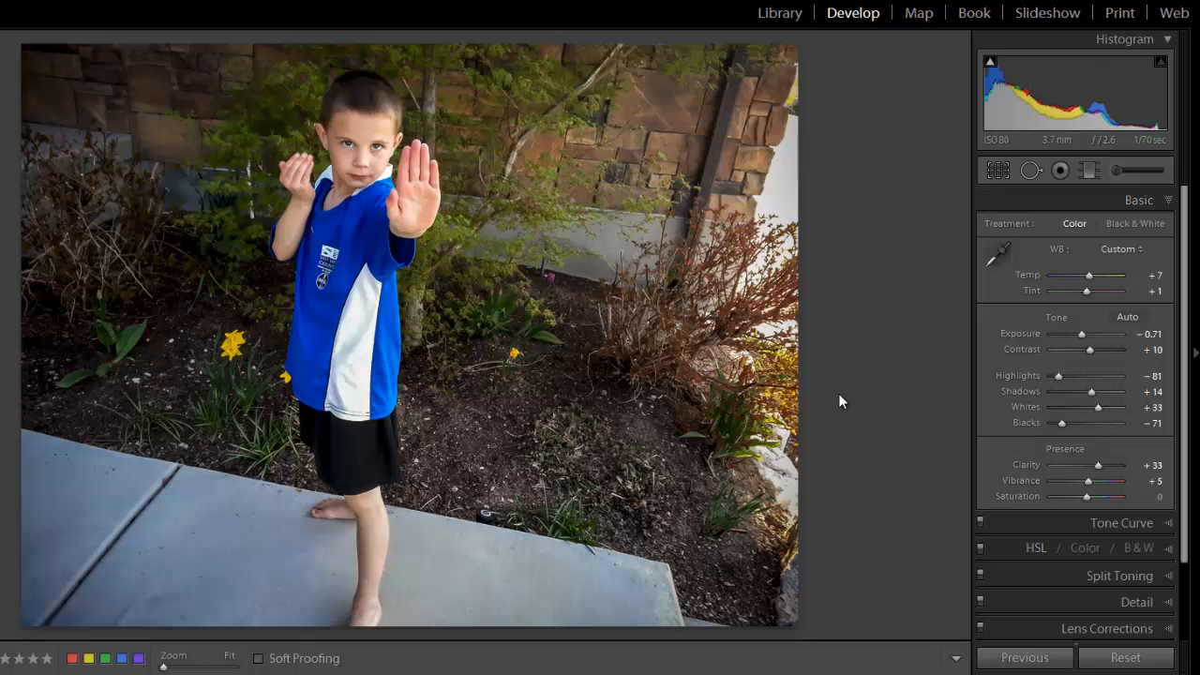
key("backslash")
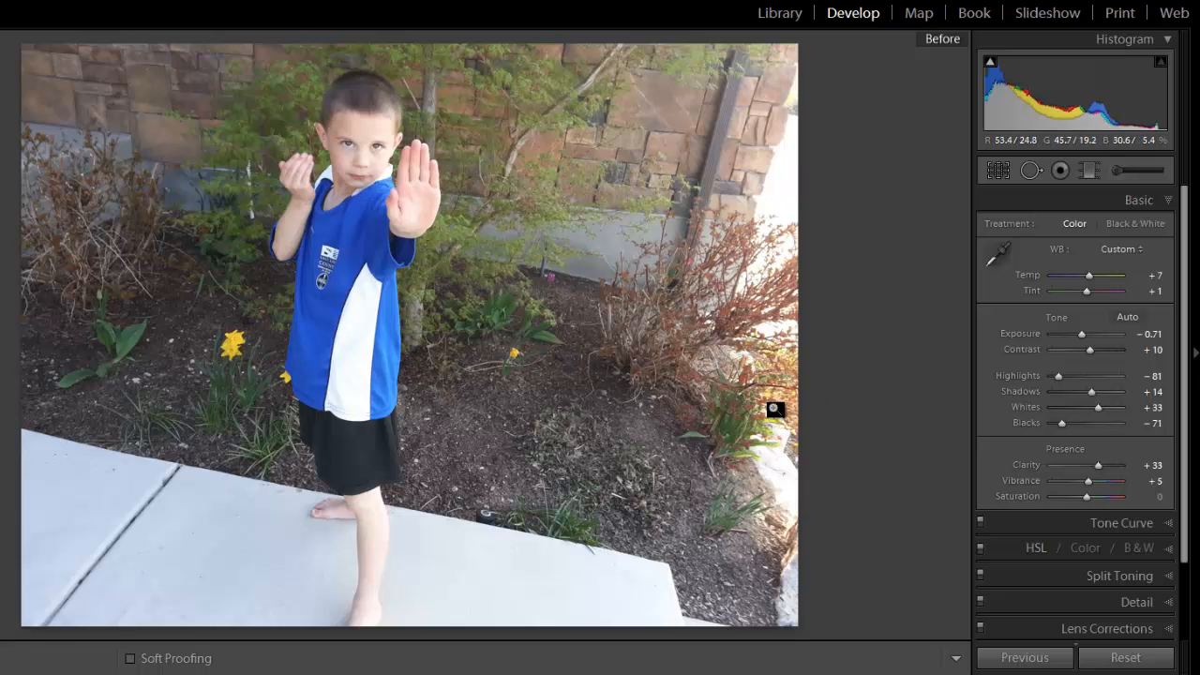
key("backslash")
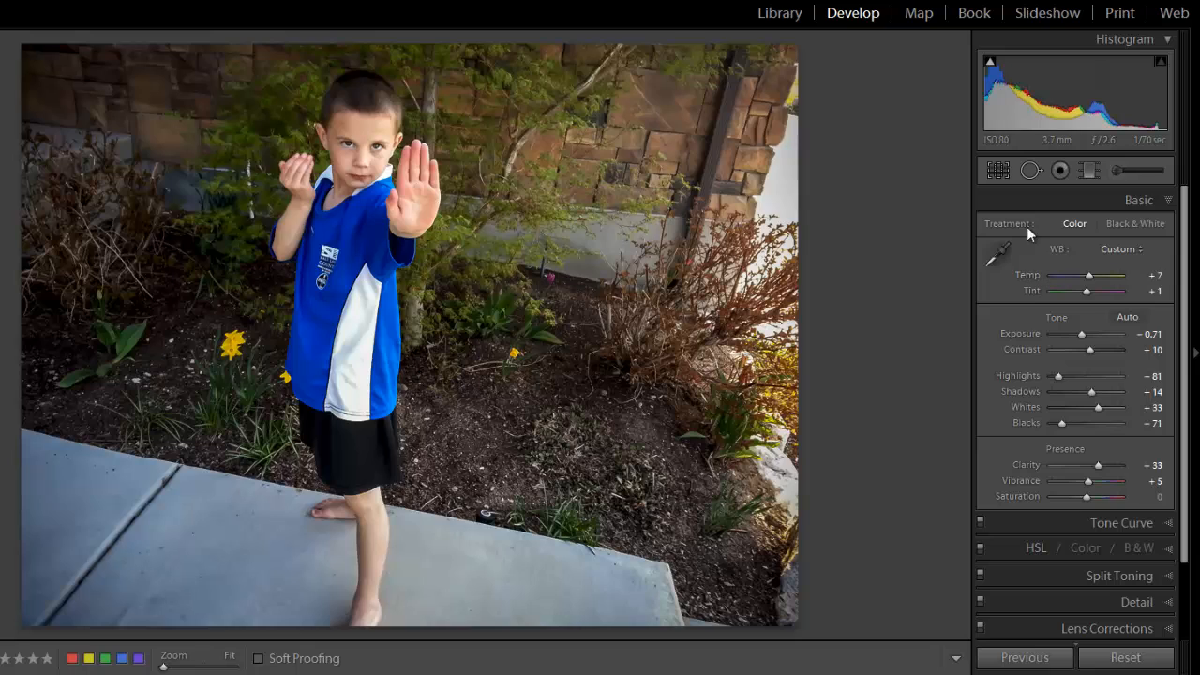
Try a tighter crop that cuts off the photo's right and bottom edges, and reopen the Effects adjustments to examine the vignette.
left_click(998, 170)
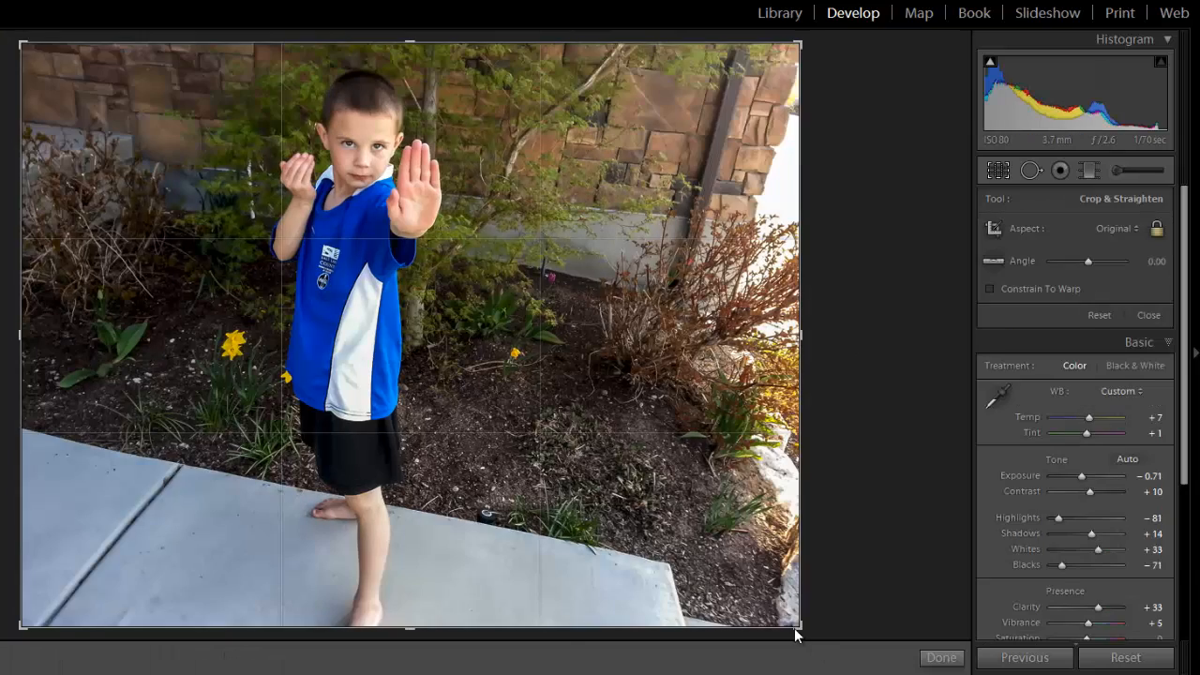
left_click_drag(798, 627, 758, 593)
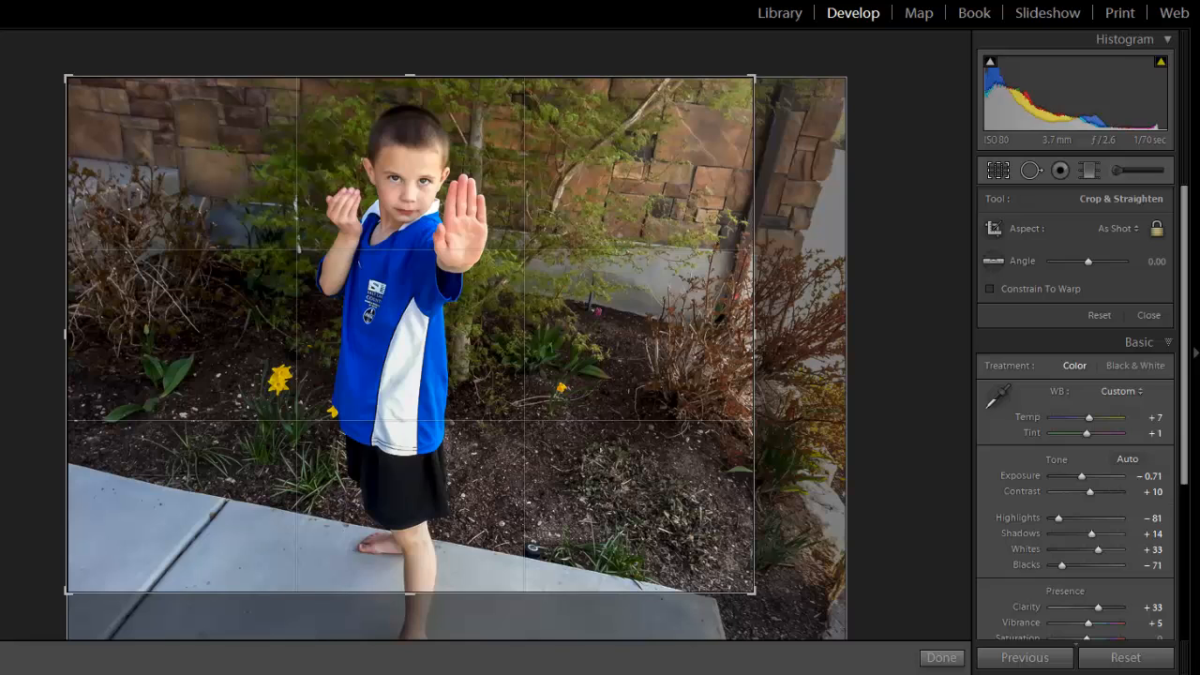
left_click(941, 658)
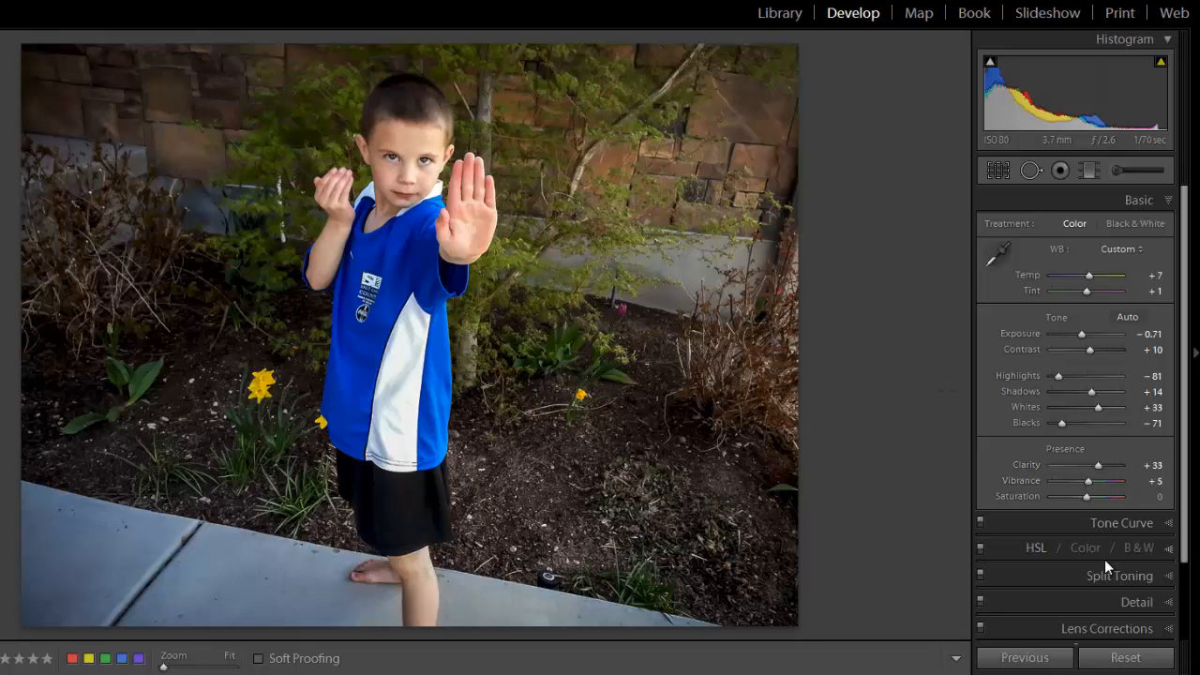
scroll(1115, 586, "down", 1)
scroll(1115, 585, "down", 3)
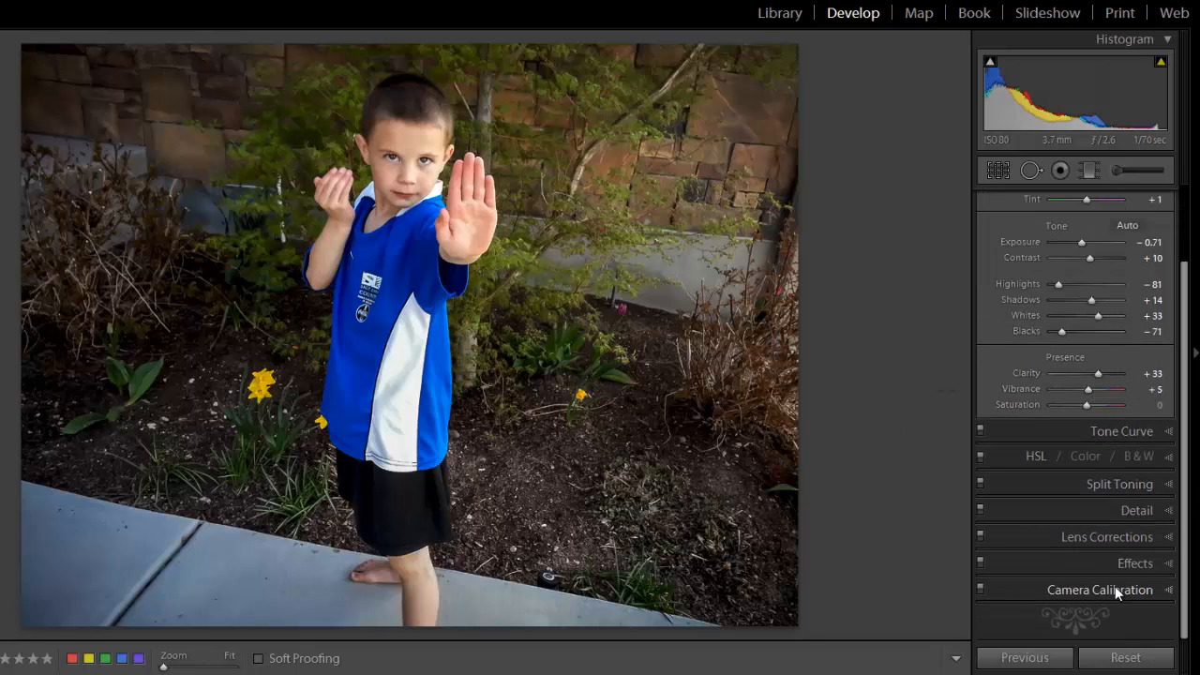
left_click(1159, 564)
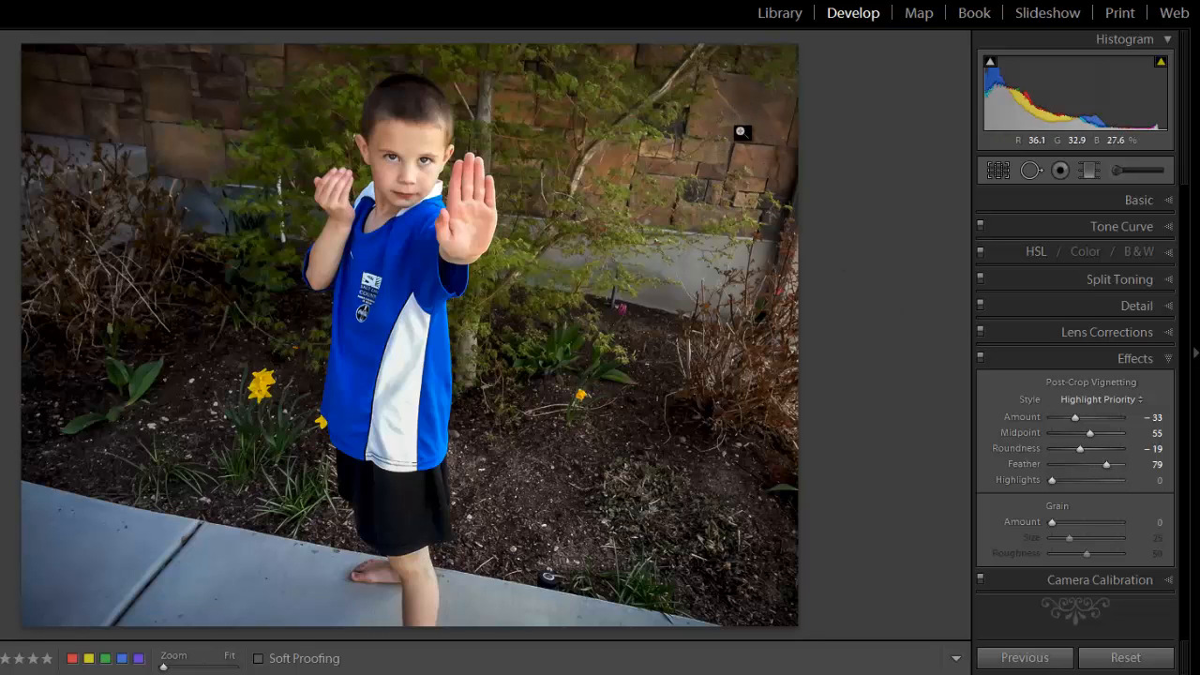
Reset the crop to the full original frame and leave the crop tool.
left_click(998, 169)
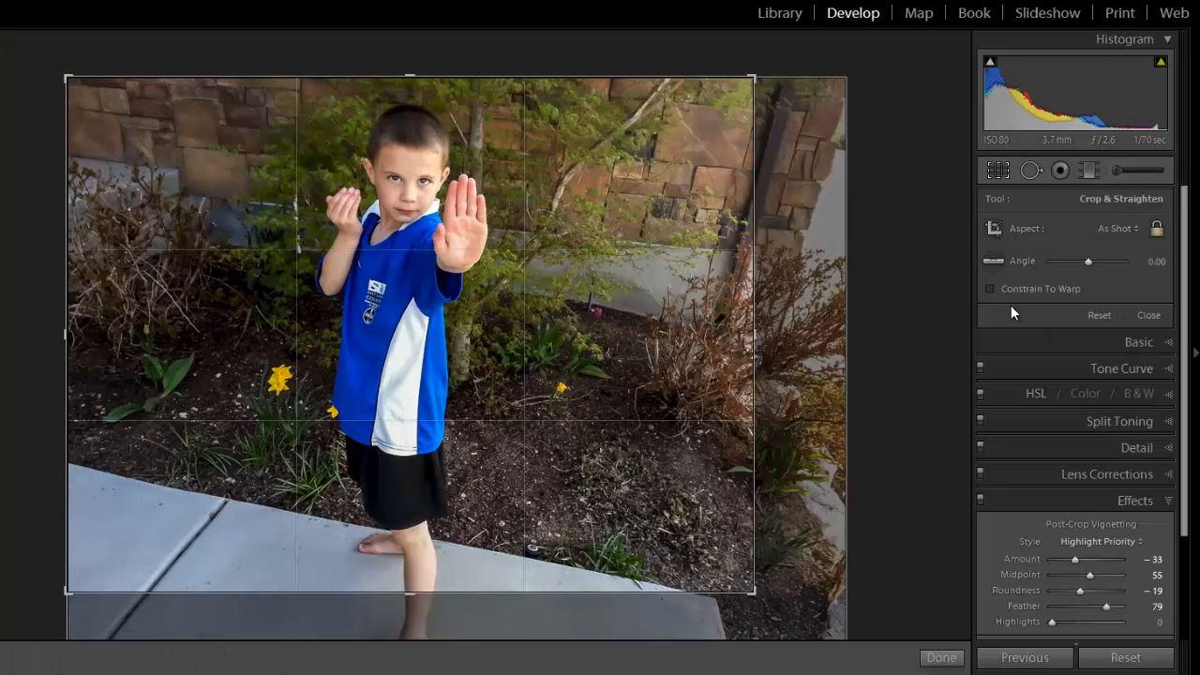
left_click(1100, 317)
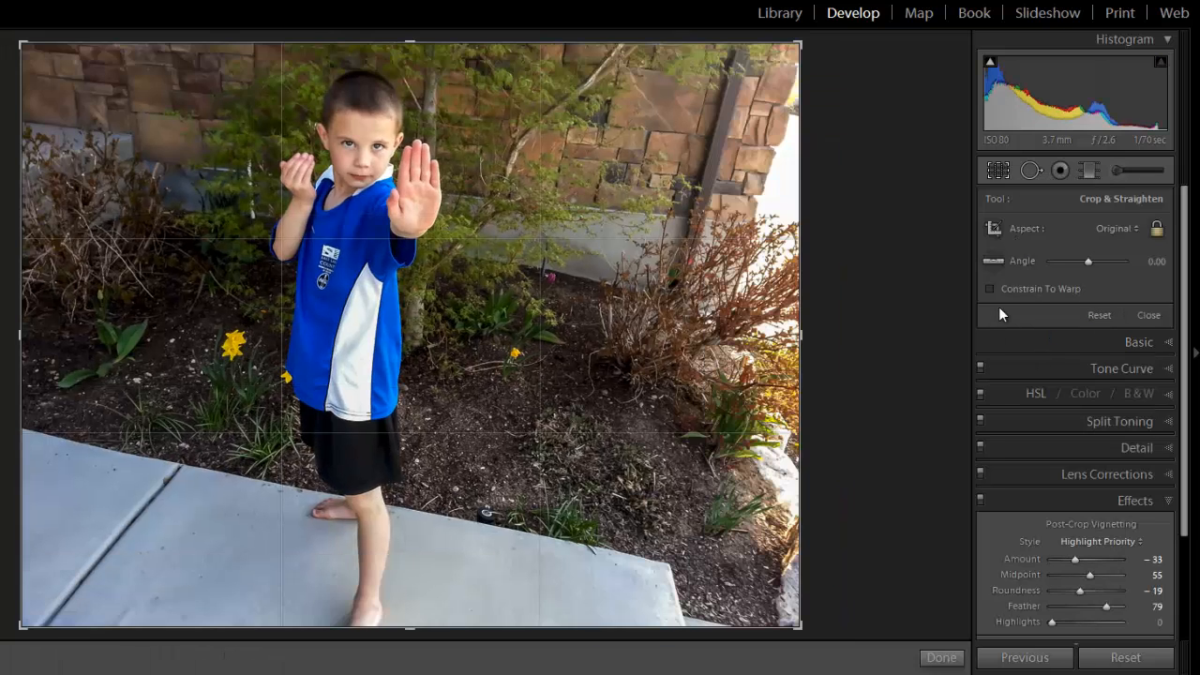
key("r")
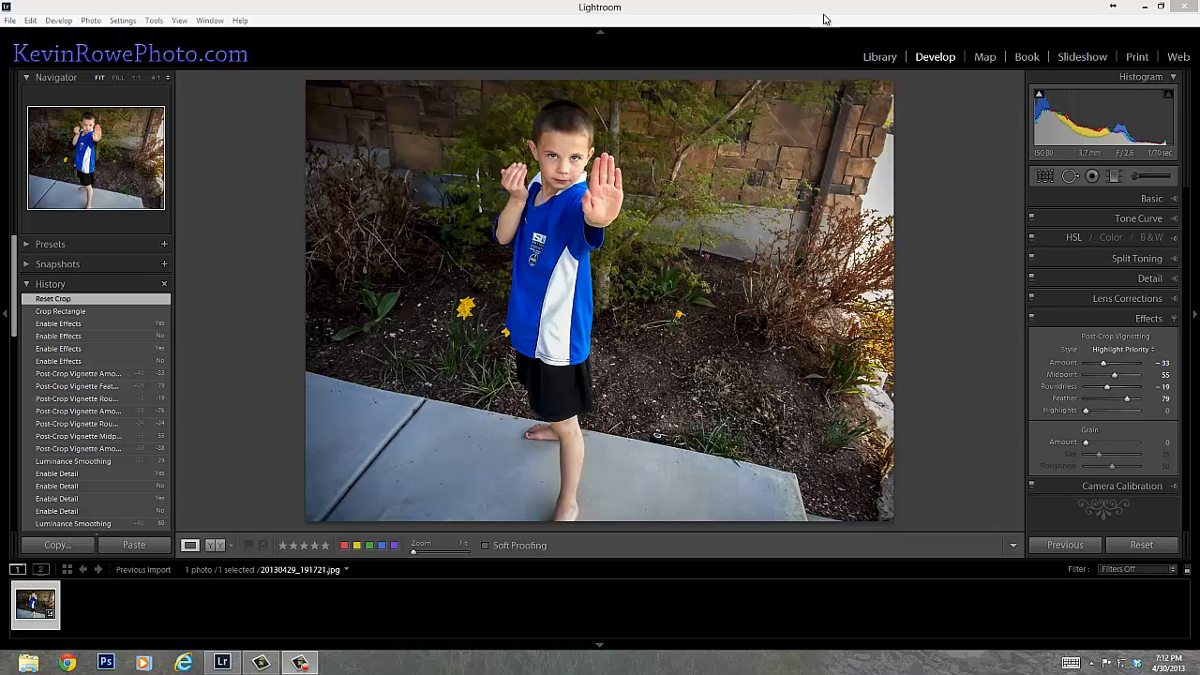
Switch to the Library module, start exporting the photo, and apply the 1200px user preset.
left_click(869, 56)
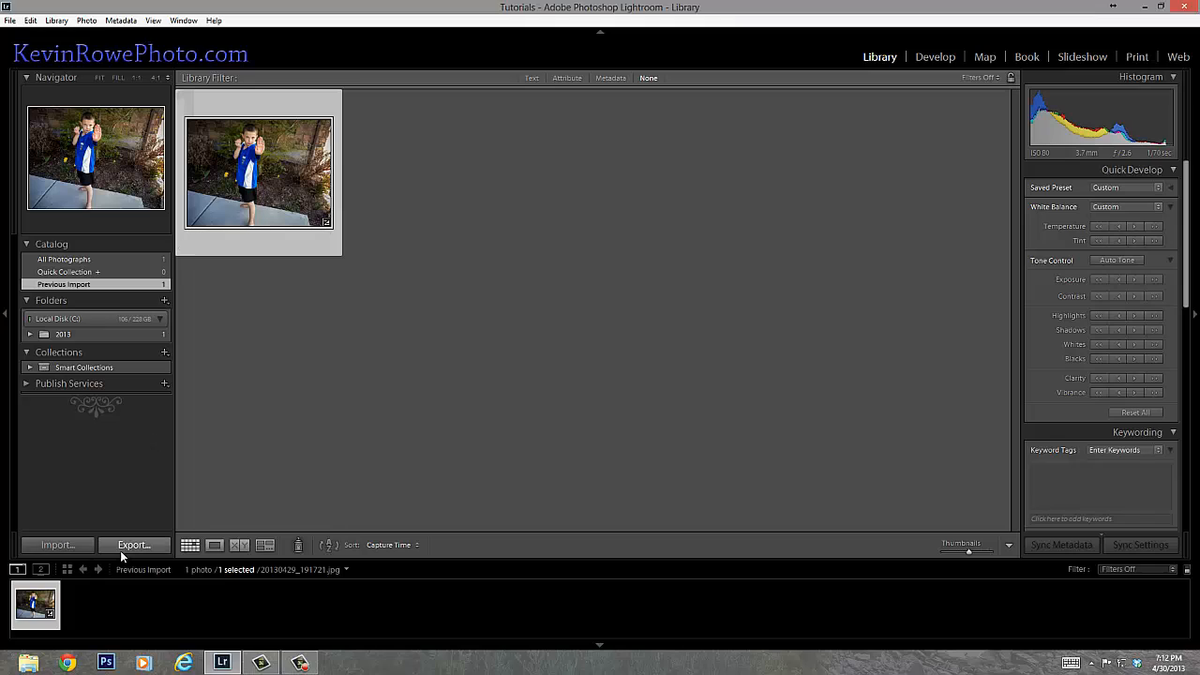
key("ctrl+shift+e")
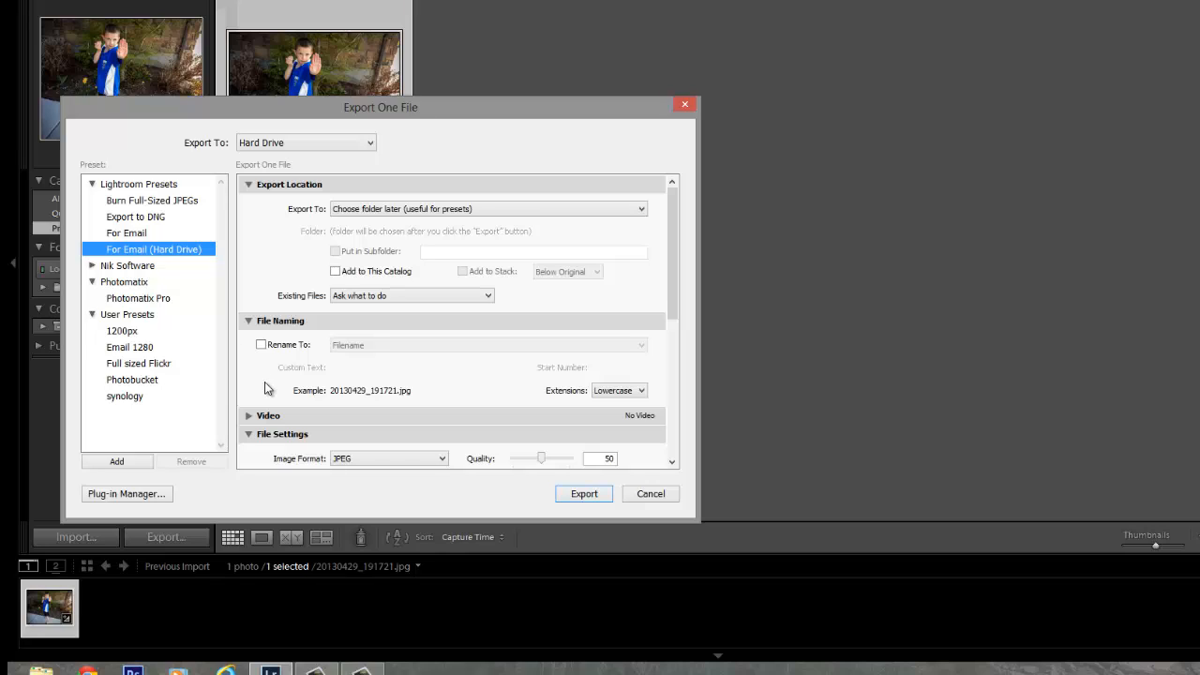
left_click(148, 336)
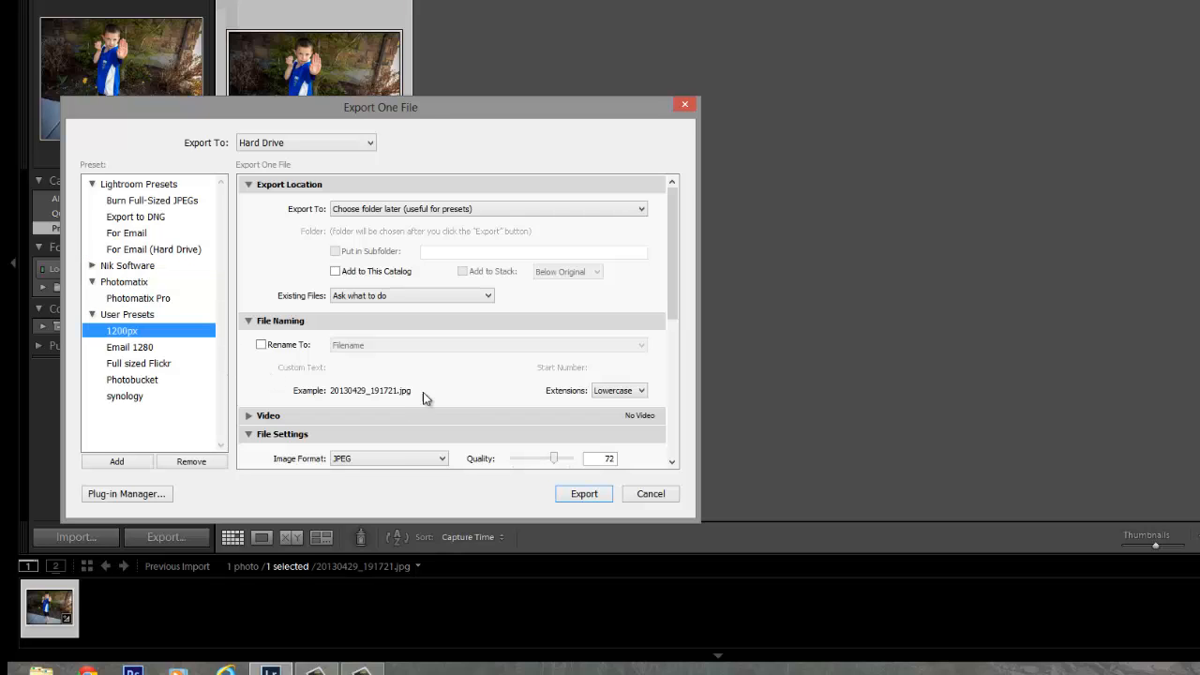
scroll(471, 382, "down", 10)
scroll(538, 348, "up", 10)
Enable renaming for the export, view the filename template editor without changing it, and disable renaming again.
left_click(262, 345)
left_click(371, 345)
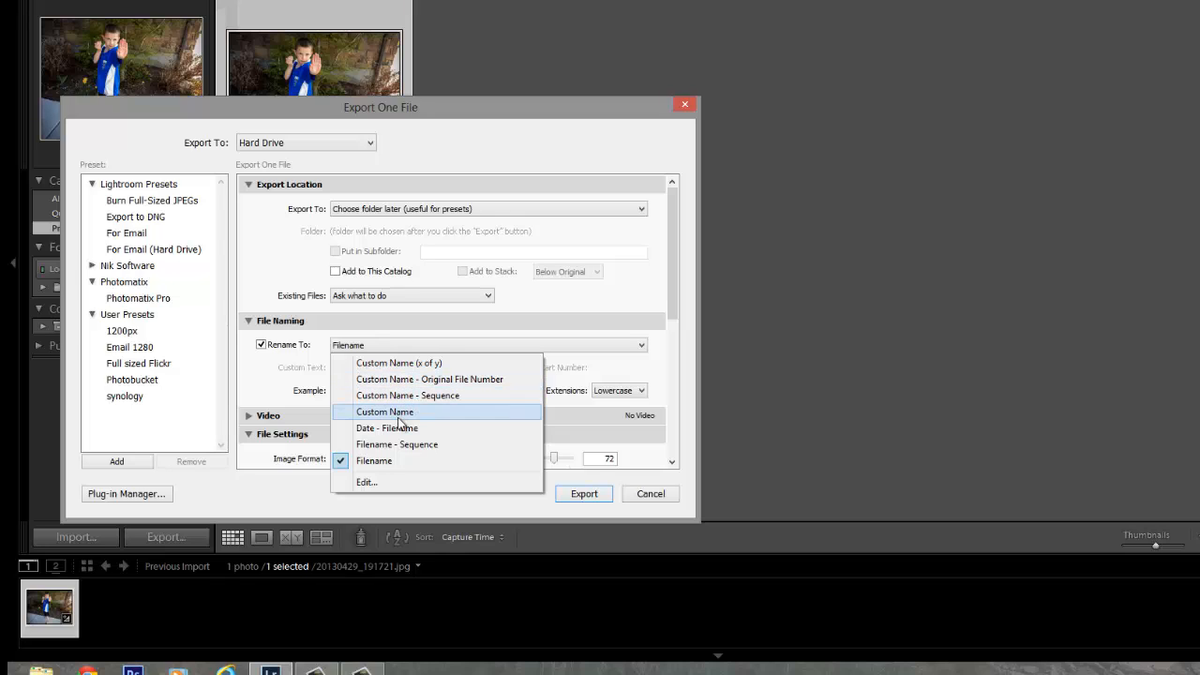
left_click(366, 481)
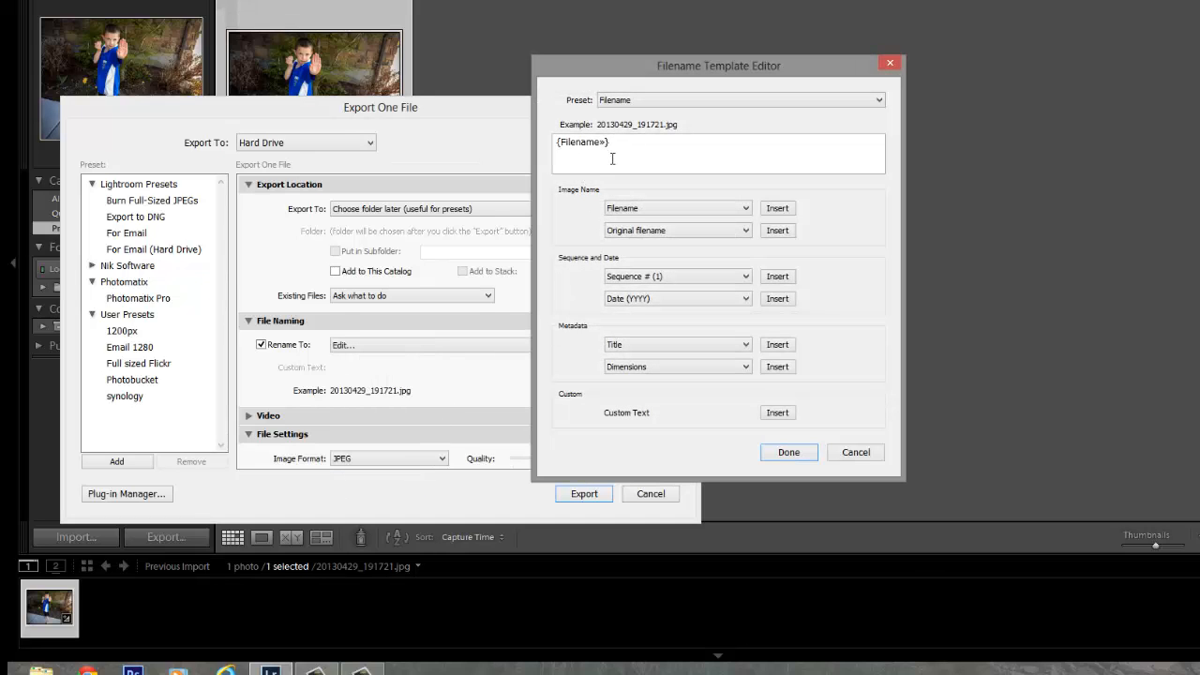
left_click(875, 455)
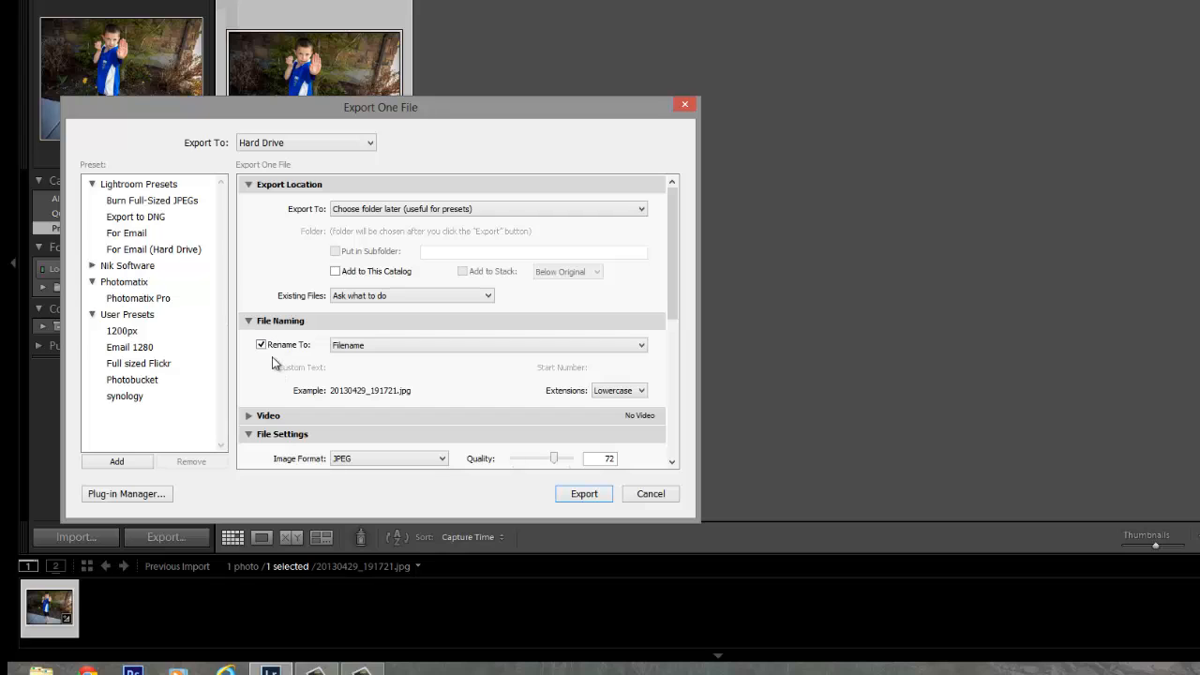
left_click(261, 345)
Configure the export file settings as JPEG with quality 70 and the sRGB color space.
scroll(281, 398, "down", 5)
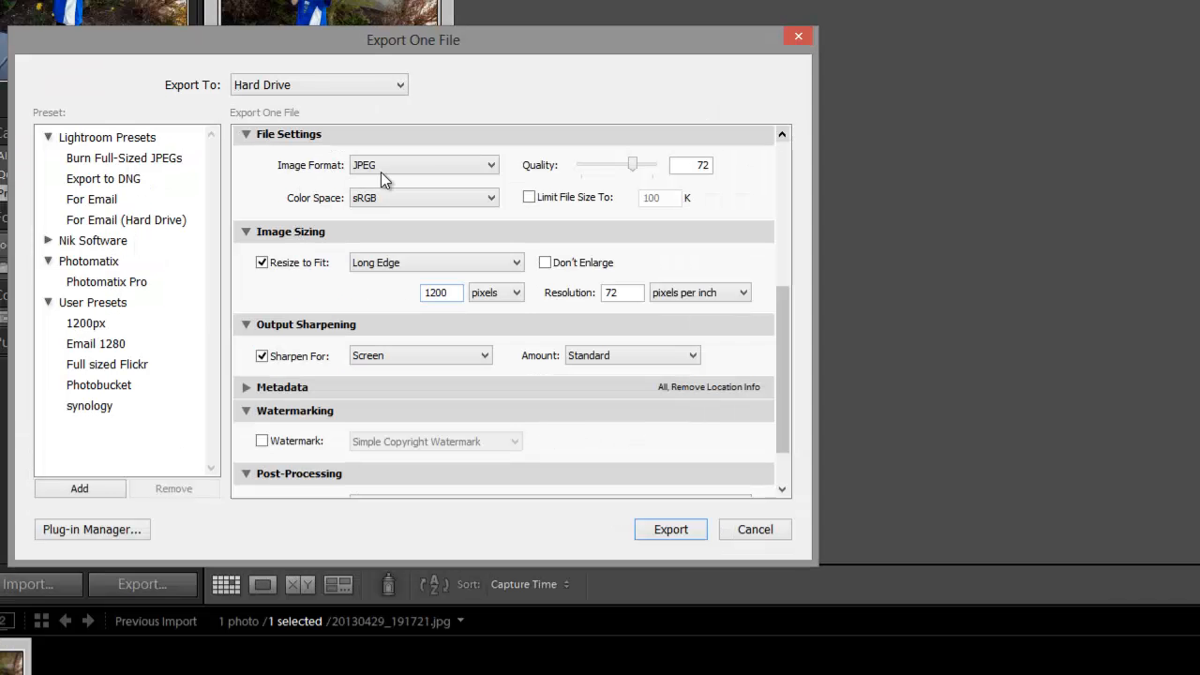
left_click(408, 168)
left_click(415, 184)
left_click_drag(634, 171, 630, 171)
left_click(378, 200)
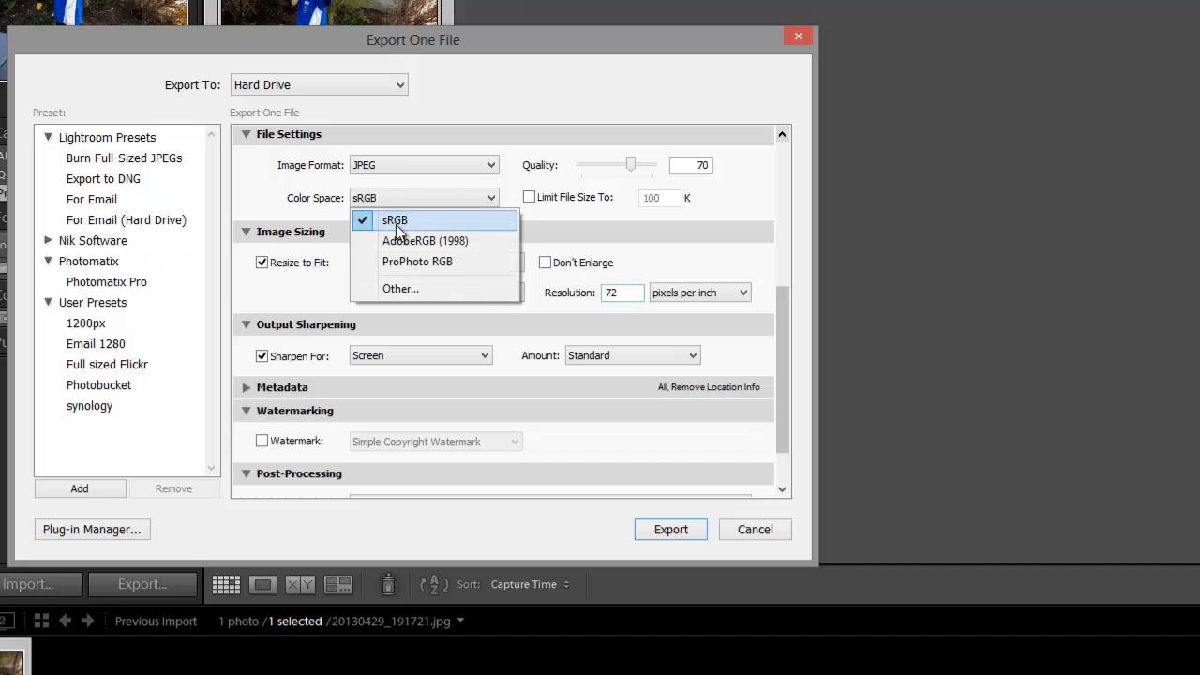
left_click(399, 223)
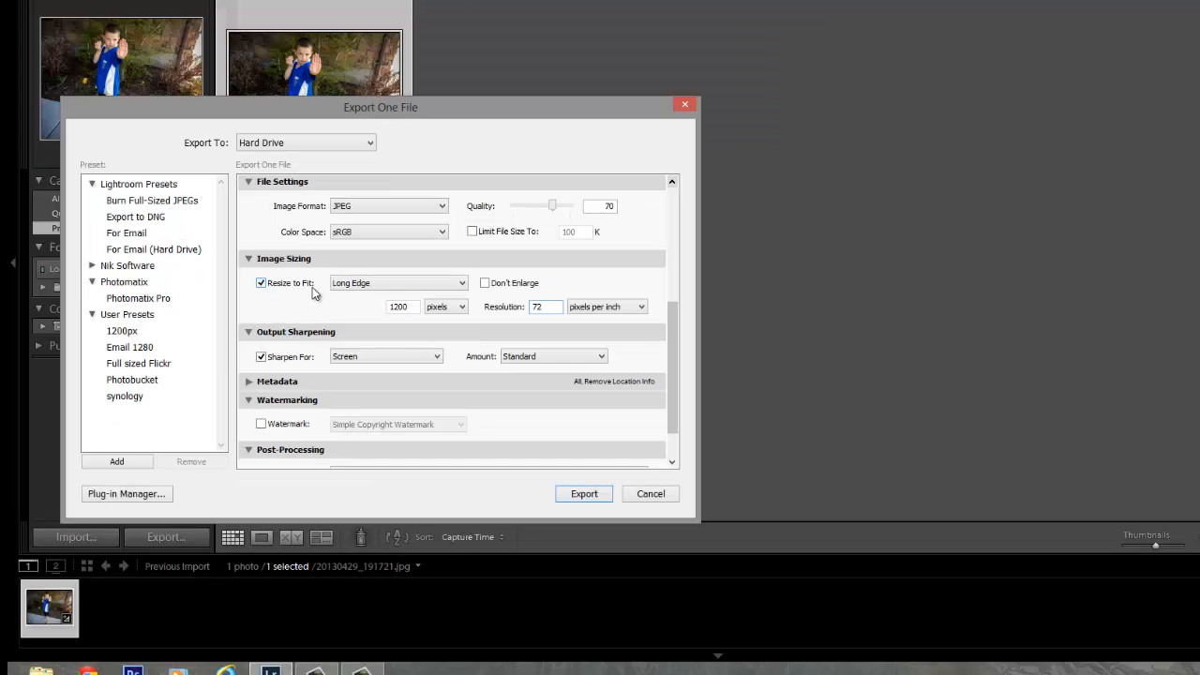
Size the exported image to fit a long edge of 1200 pixels.
left_click(382, 282)
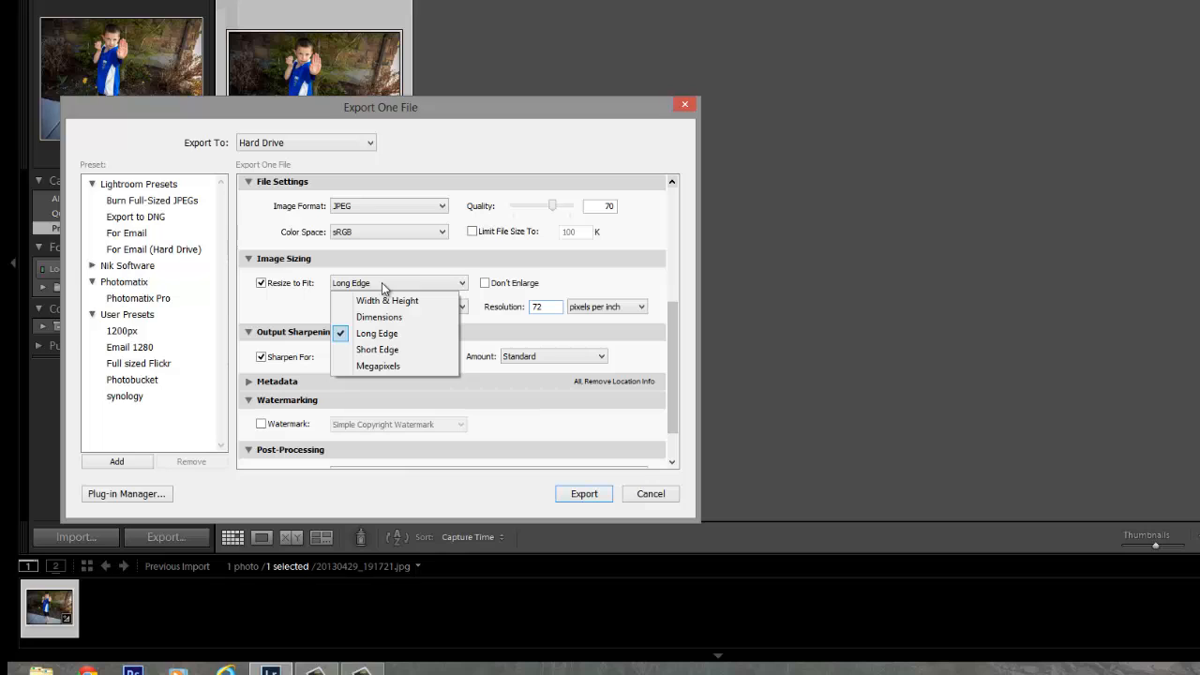
left_click(389, 334)
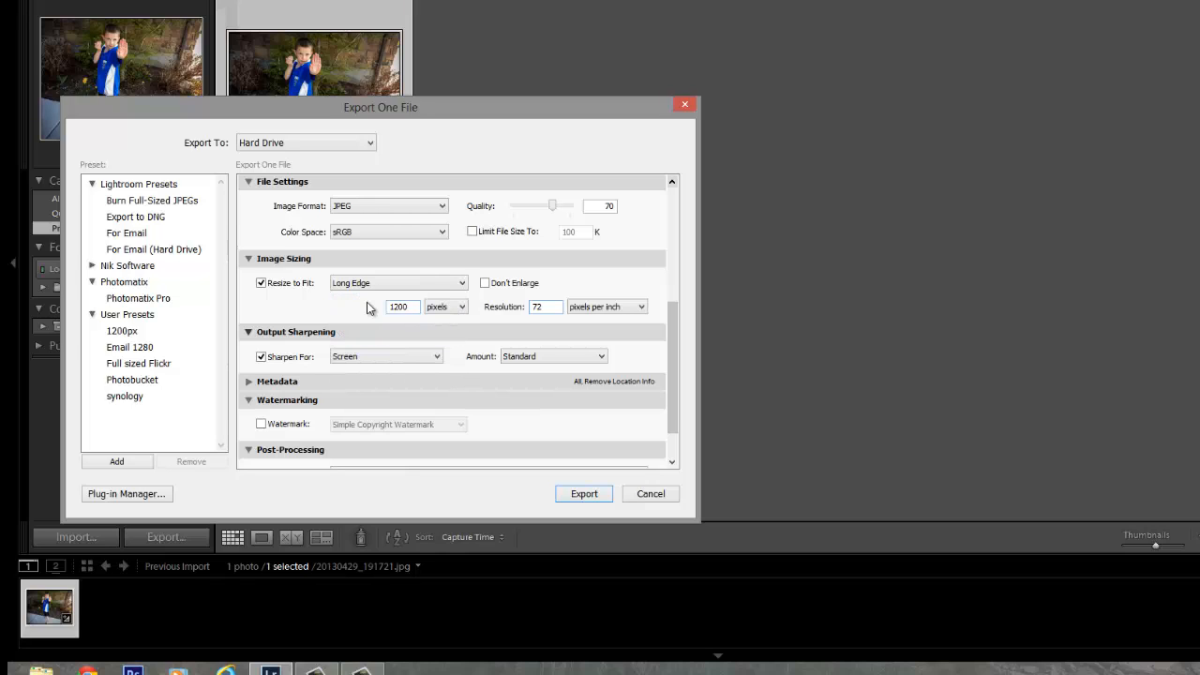
double_click(414, 306)
left_click(407, 310)
key("ctrl+a")
key("Tab")
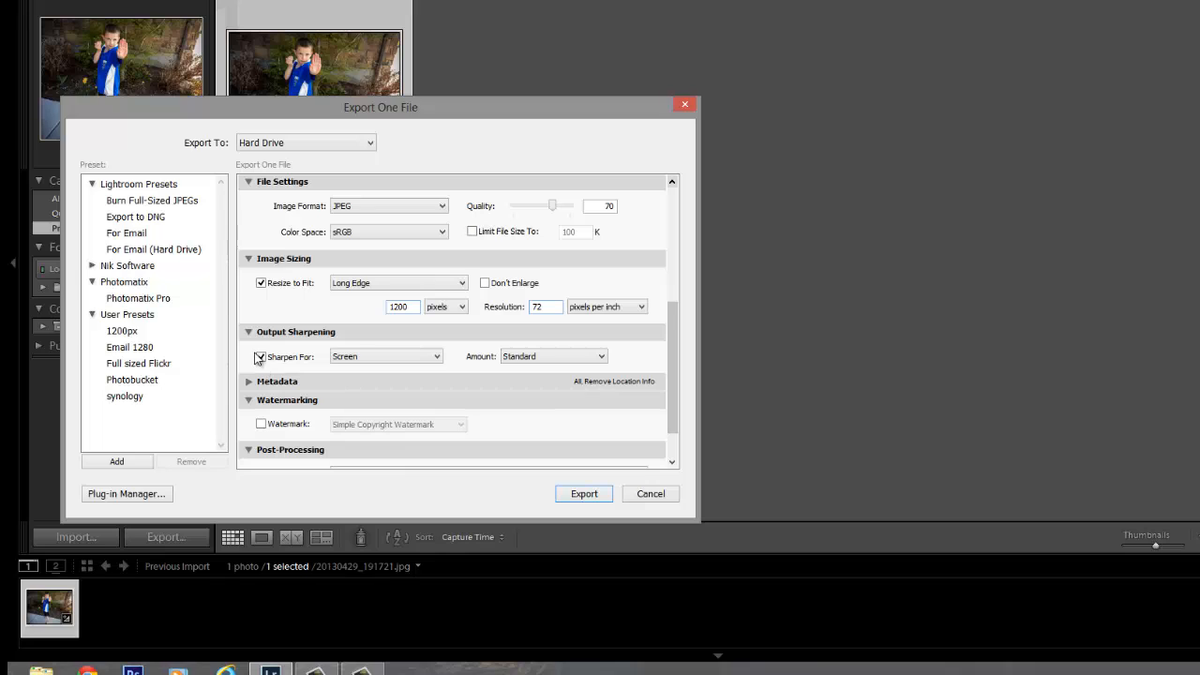
Keep the output sharpening for Screen with the Standard amount.
left_click(341, 360)
left_click(348, 363)
left_click(547, 356)
left_click(548, 356)
Export the photo to the Desktop folder, and open the exported JPEG from the Windows desktop.
scroll(562, 422, "down", 2)
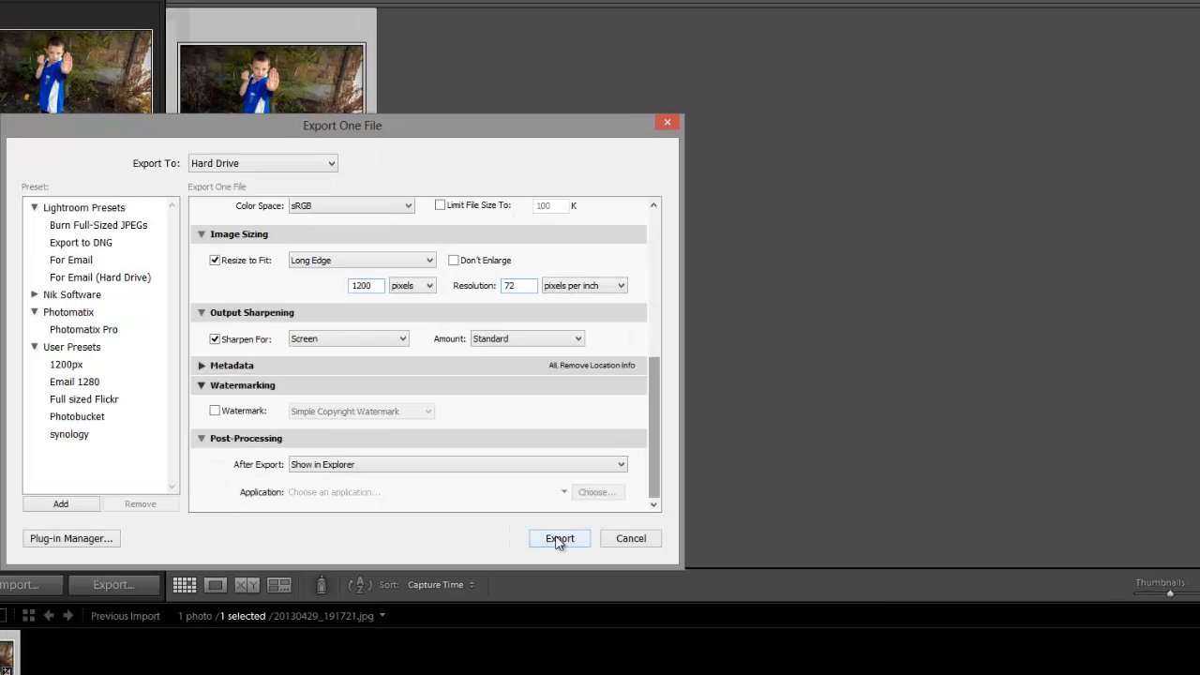
left_click(559, 538)
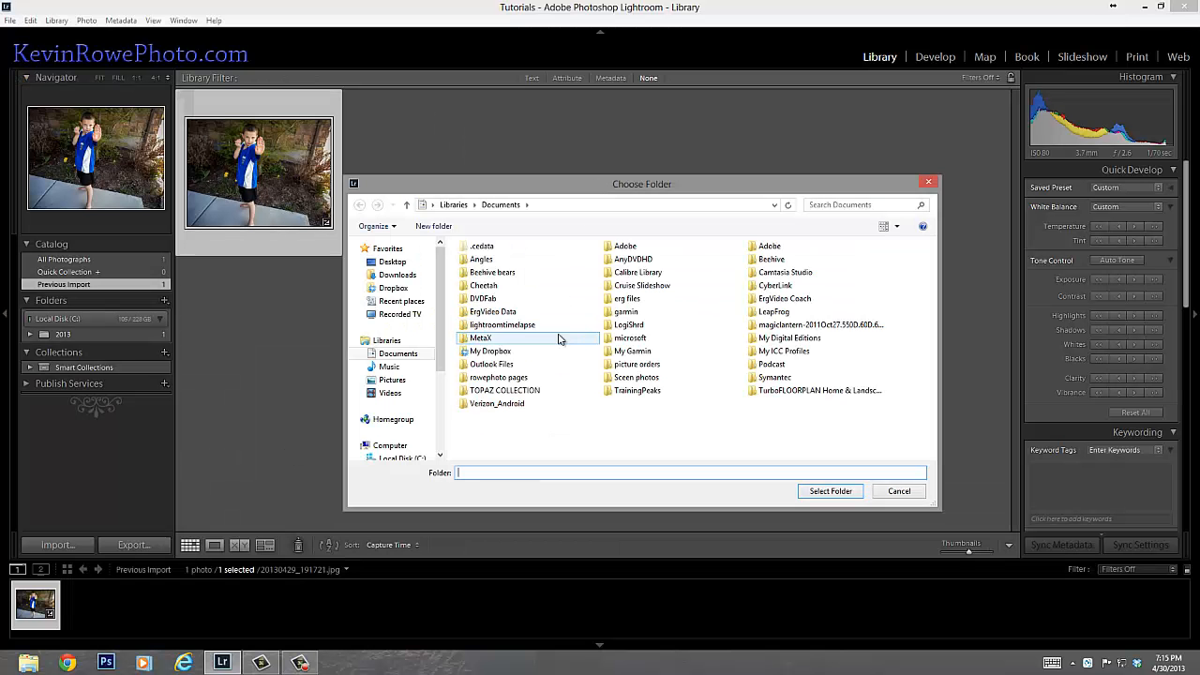
left_click(392, 261)
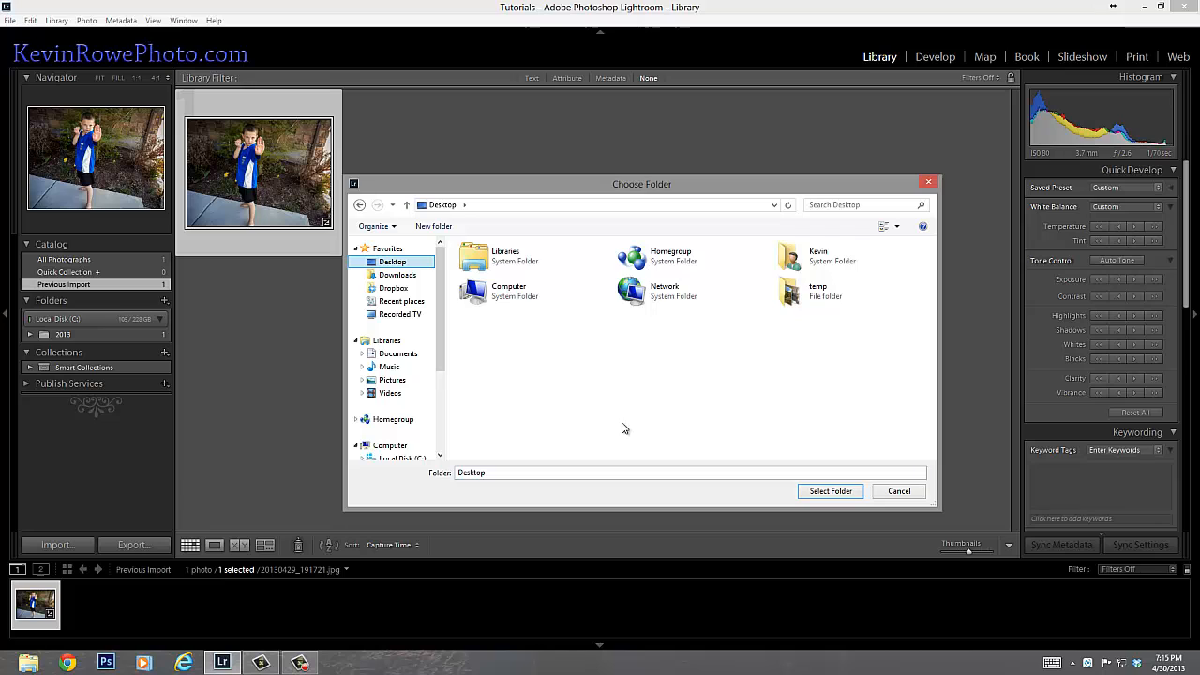
left_click(828, 492)
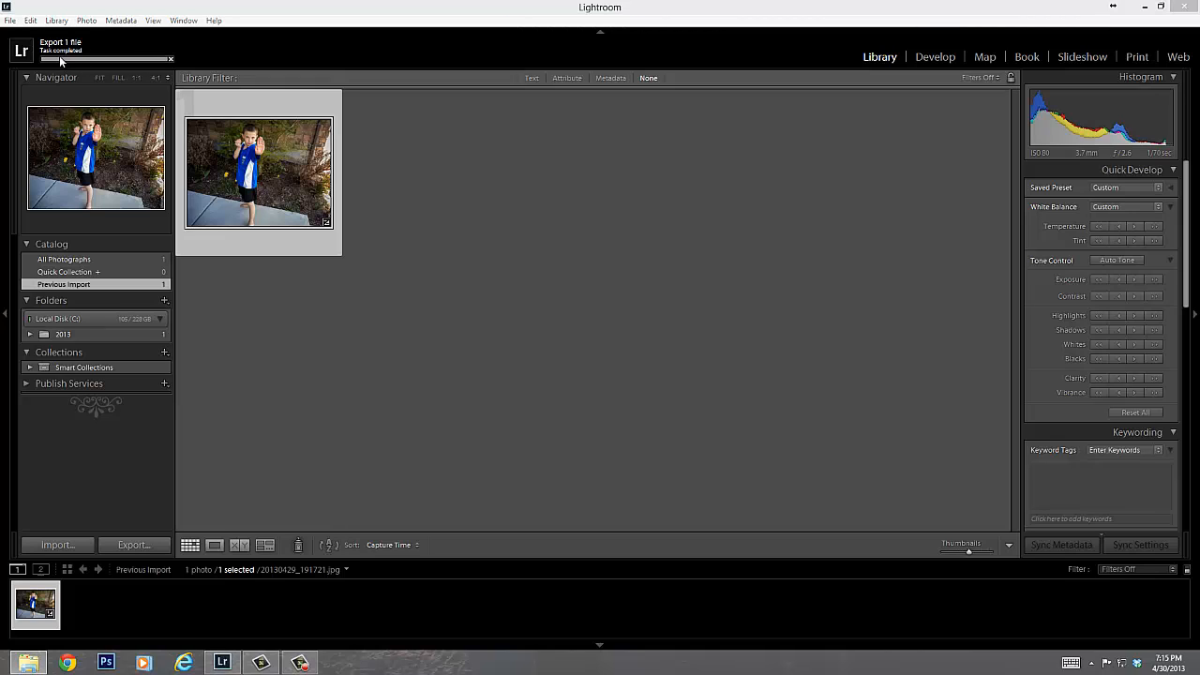
left_click(1145, 11)
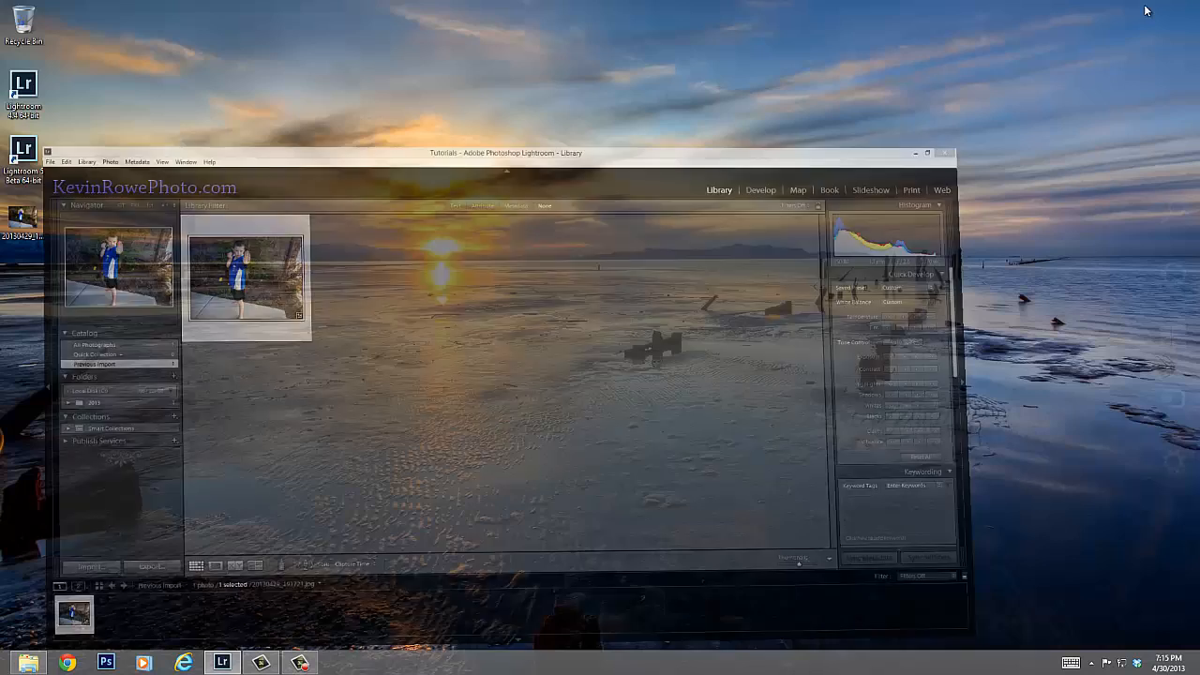
double_click(21, 218)
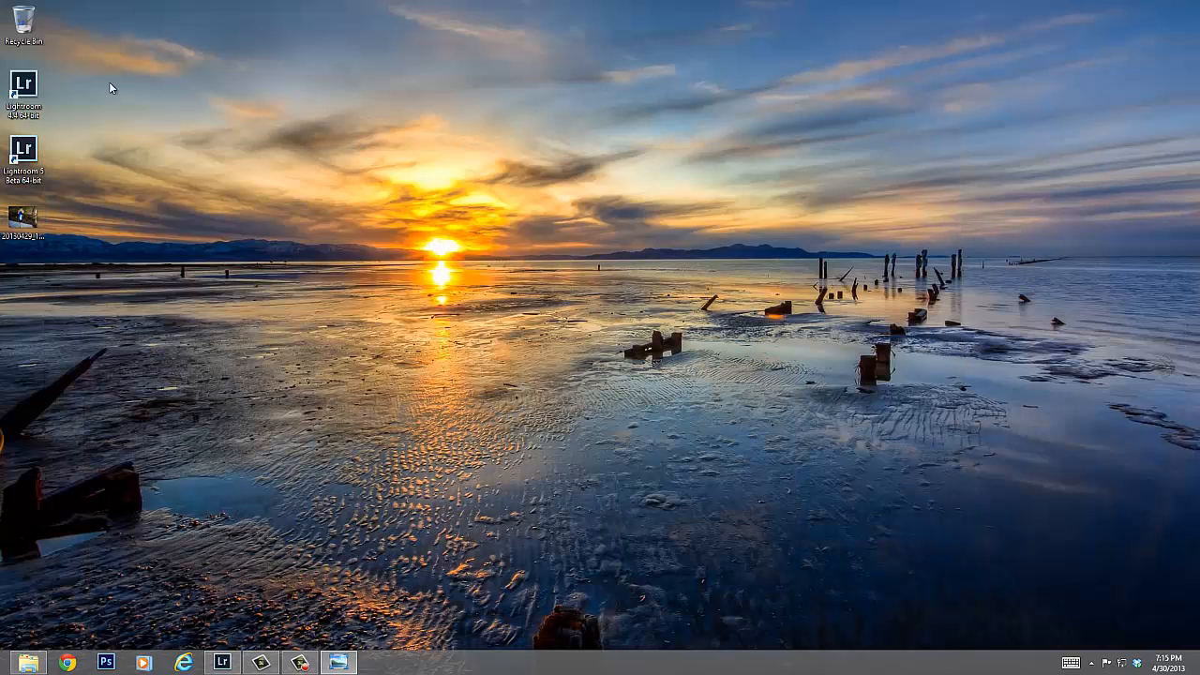